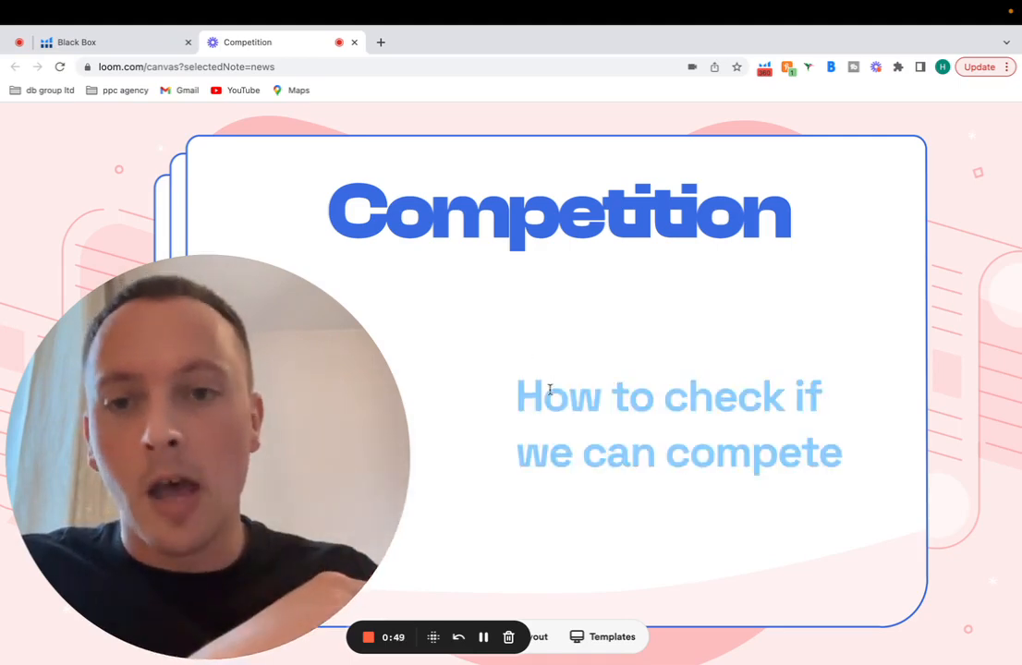
Step: Close the Competition slide and look through the Black Box product results for a product to check
left_click(354, 42)
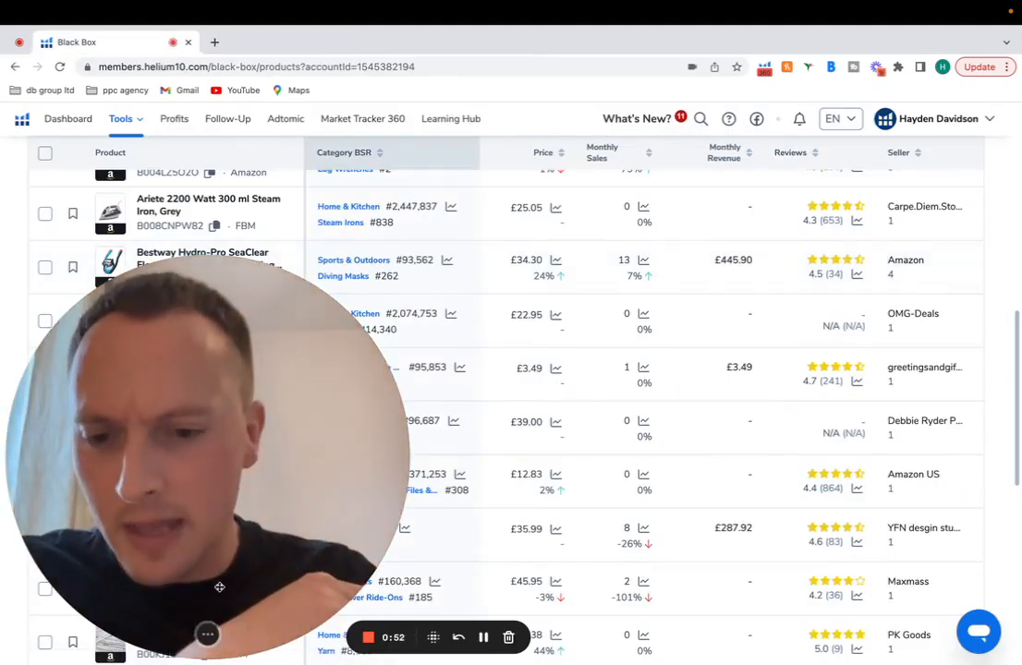
left_click(207, 636)
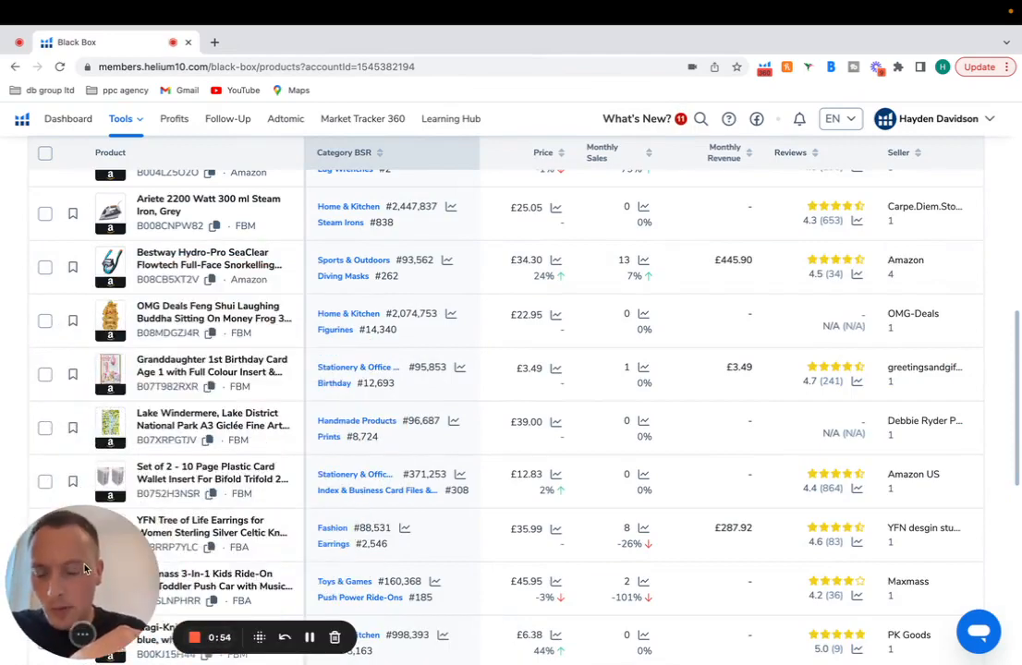
left_click_drag(85, 577, 848, 559)
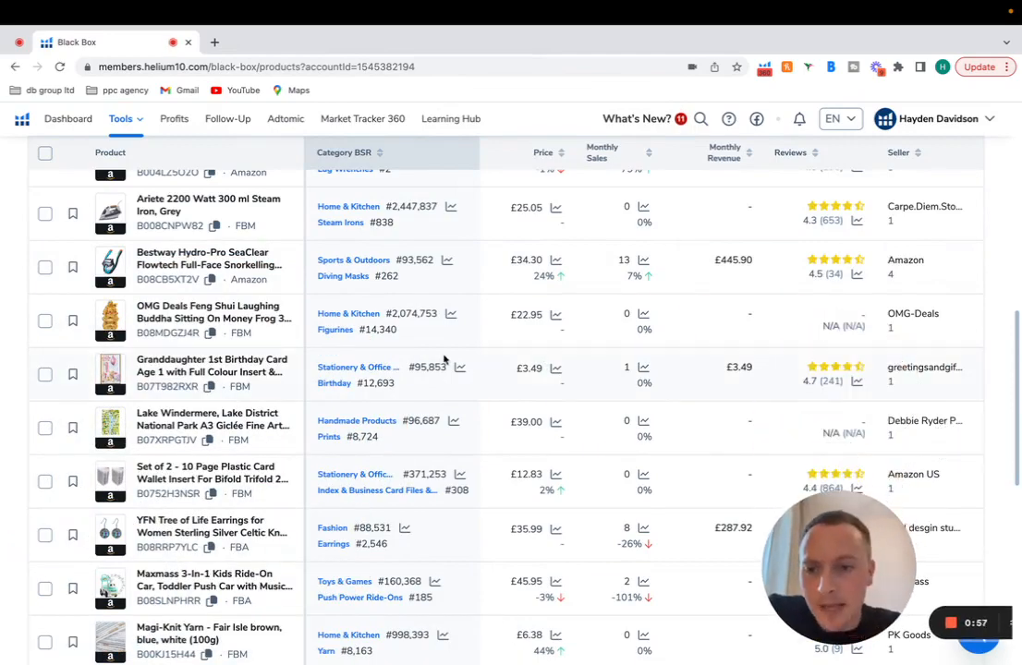
scroll(444, 361, "up", 10)
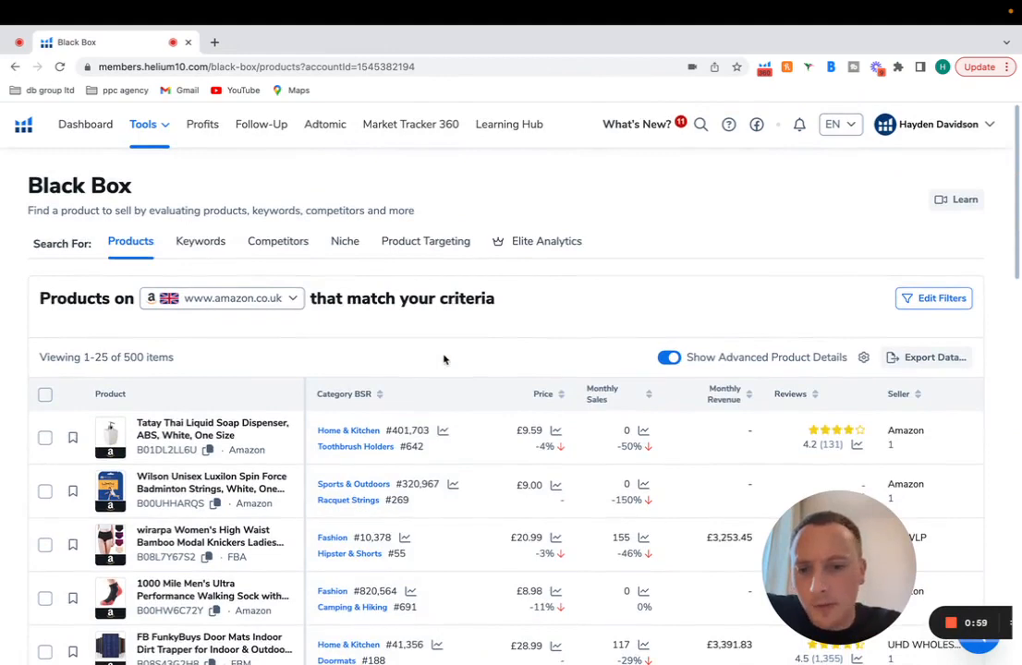
scroll(444, 361, "down", 3)
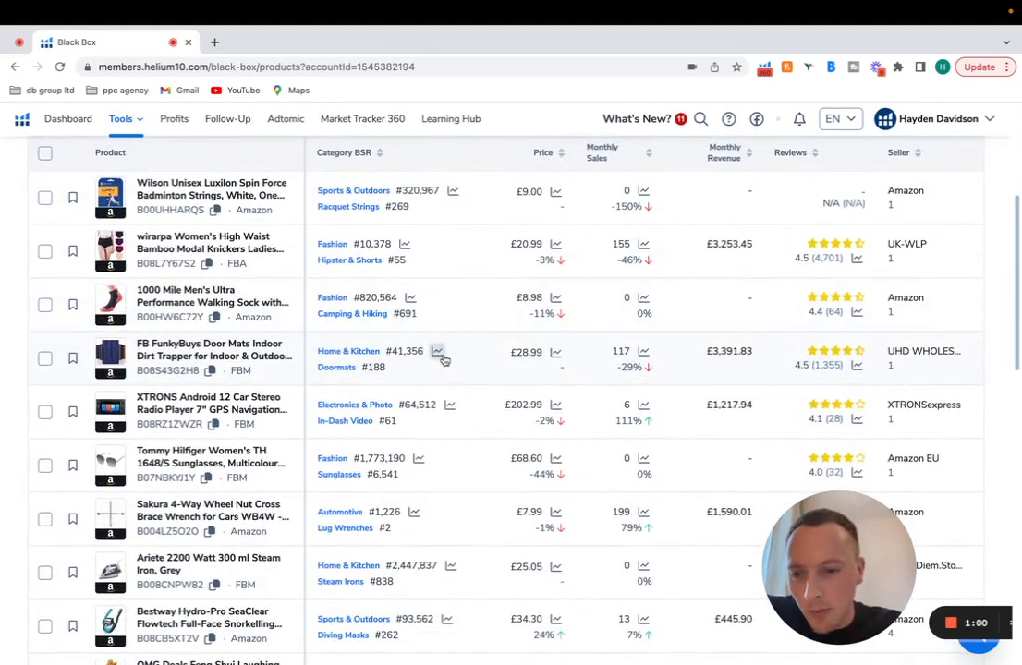
scroll(444, 360, "down", 1)
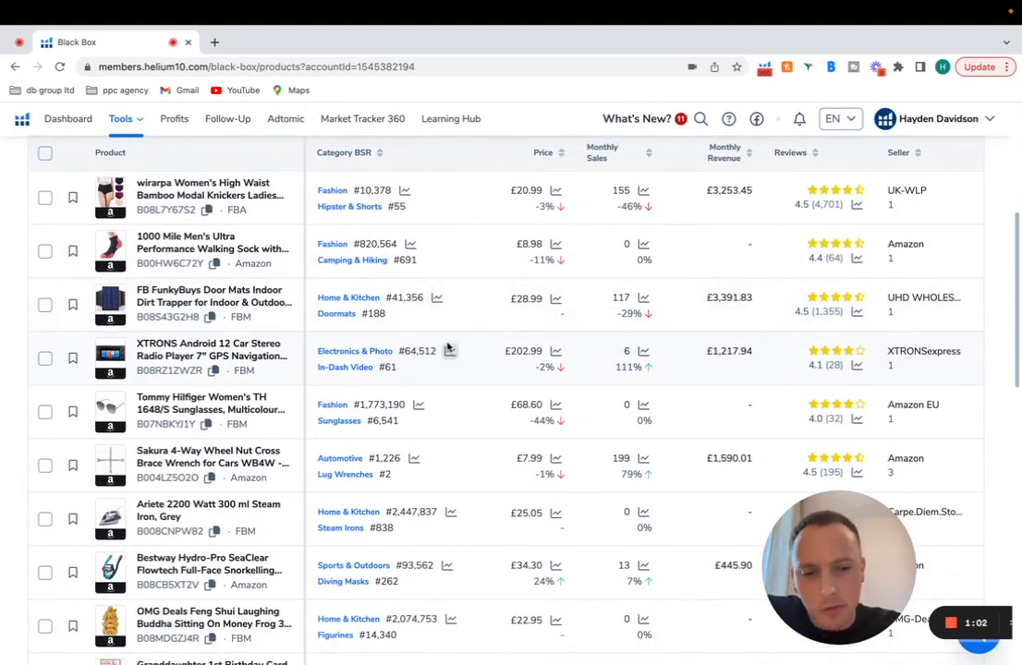
scroll(447, 351, "down", 1)
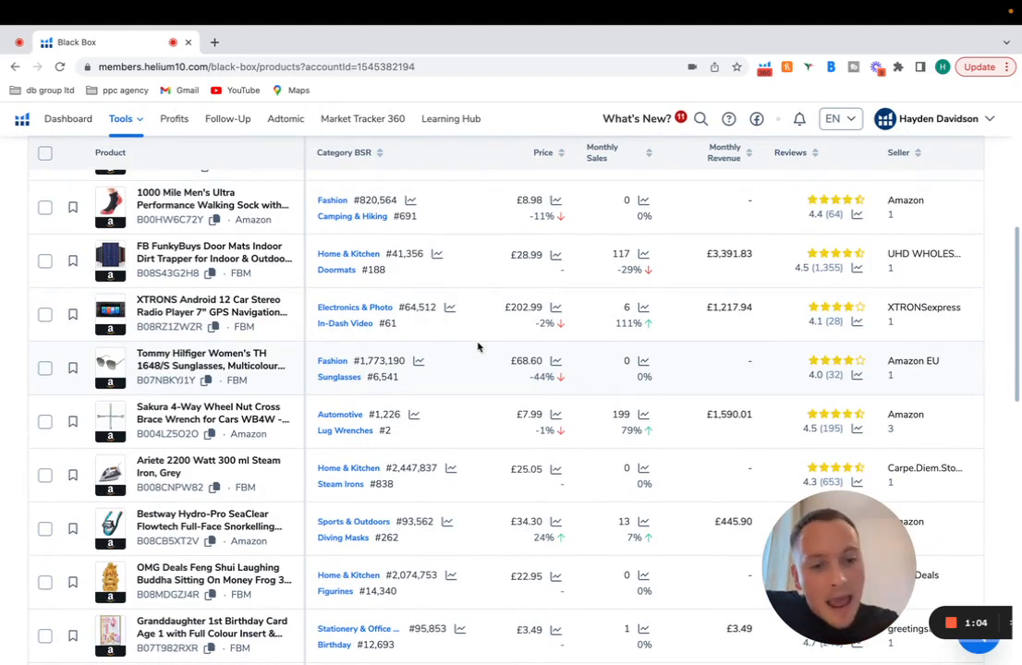
left_click_drag(878, 568, 814, 570)
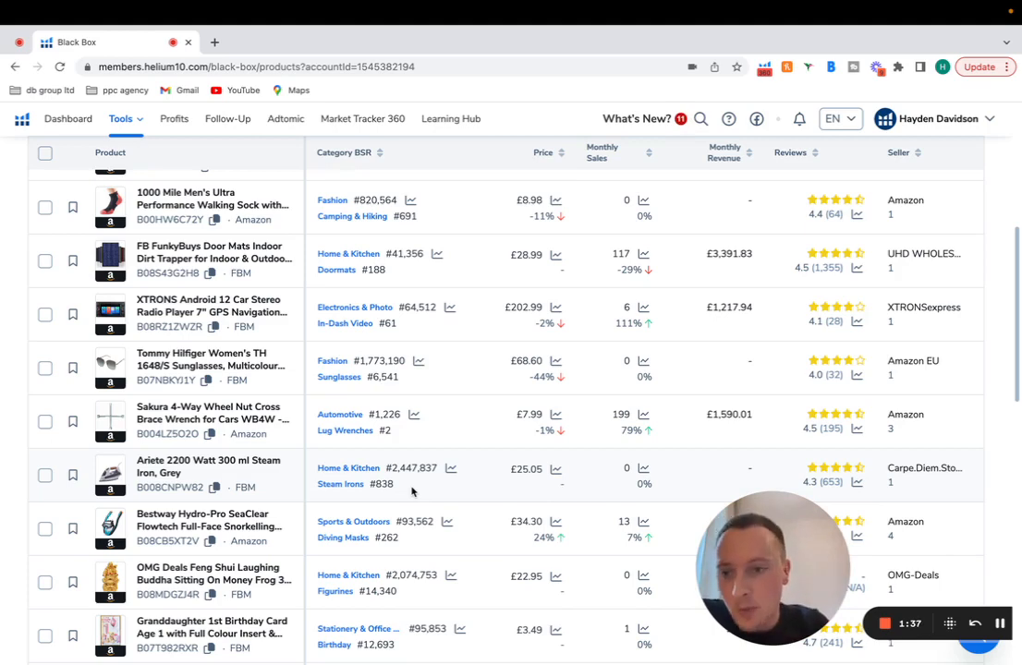
scroll(413, 490, "down", 5)
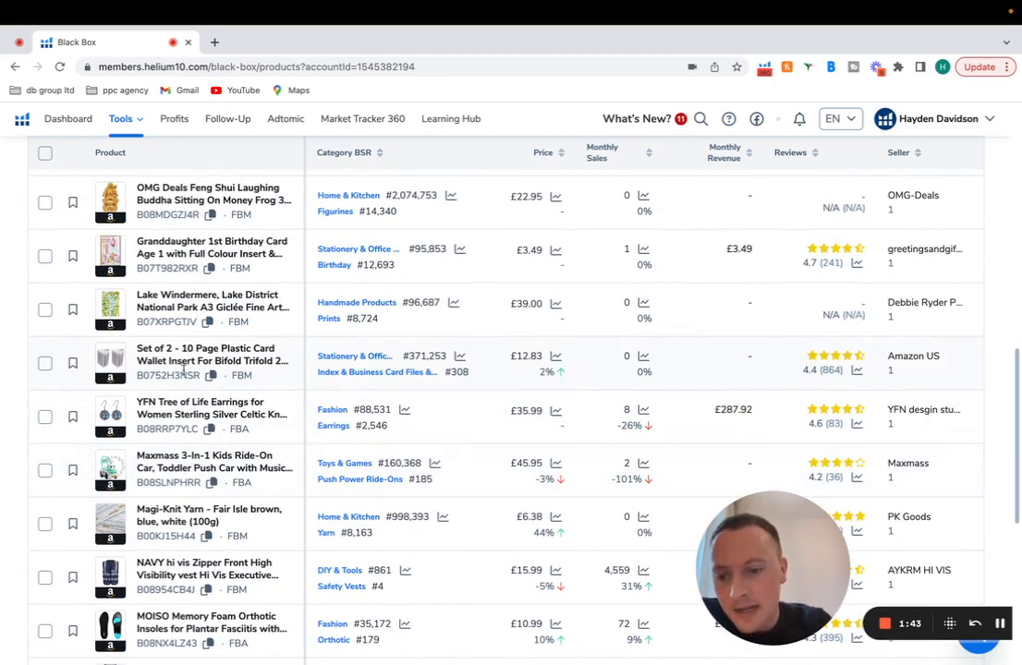
Step: Open the Amazon listing of the Set of 2 - 10 Page Plastic Card Wallet Insert and view it
mouse_move(110, 363)
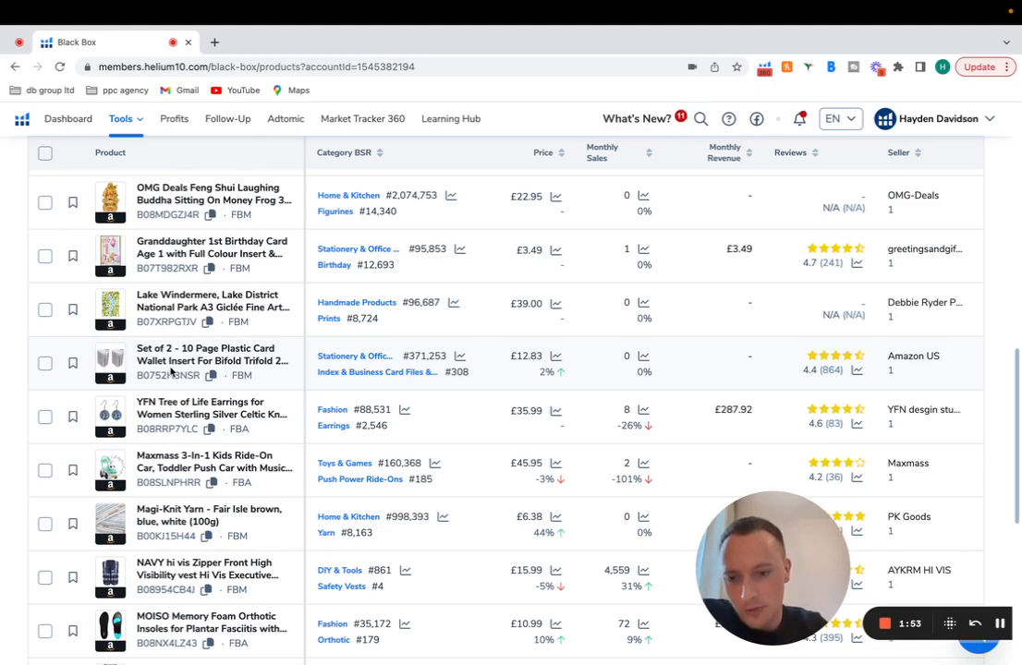
left_click(111, 361)
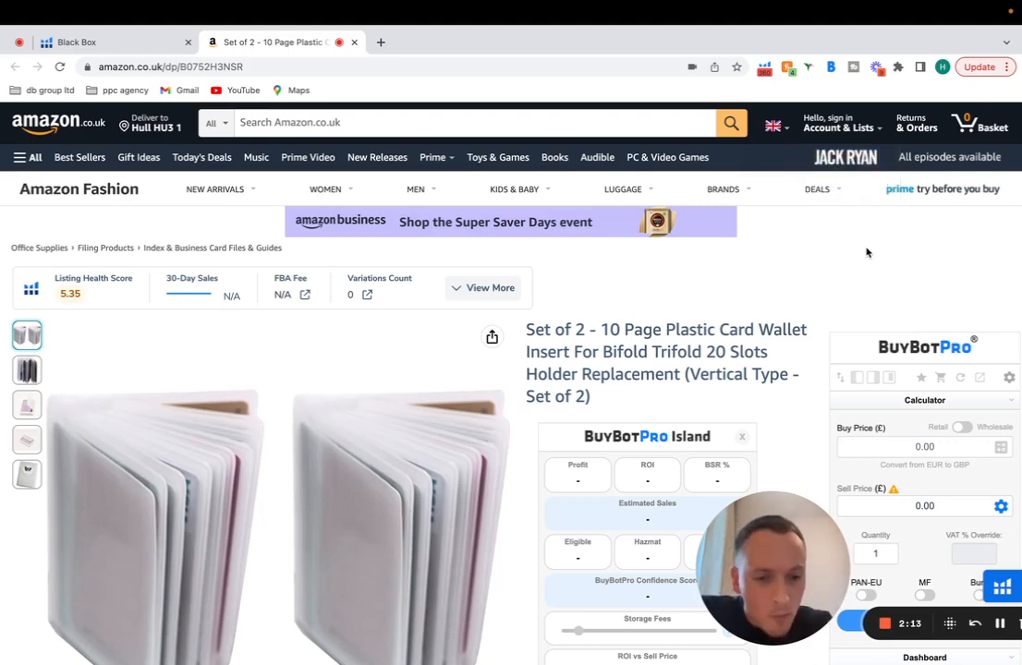
scroll(868, 253, "down", 1)
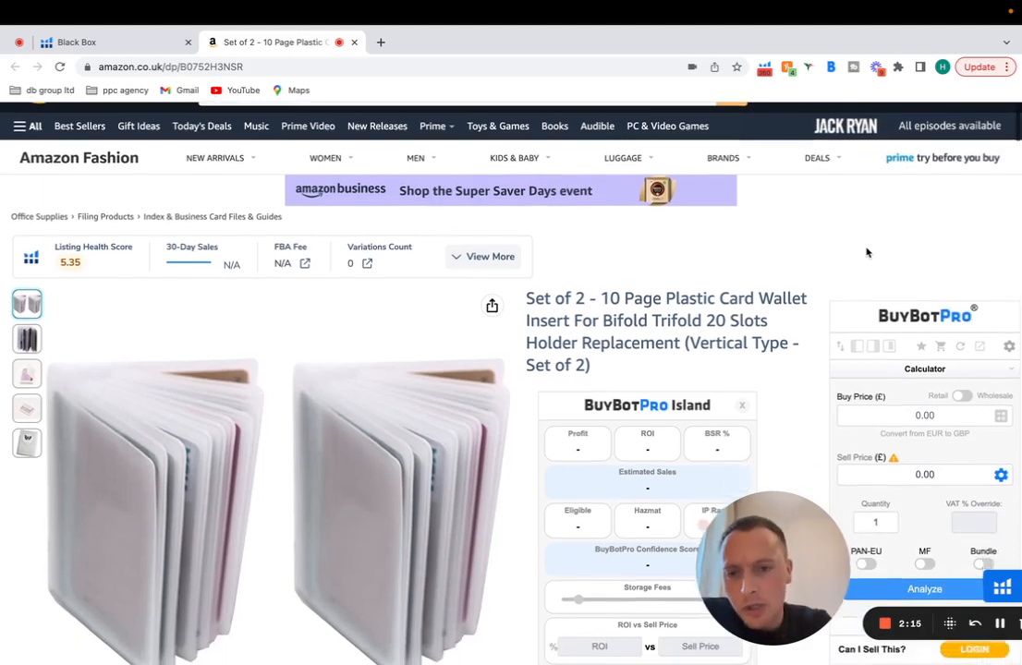
scroll(868, 253, "up", 1)
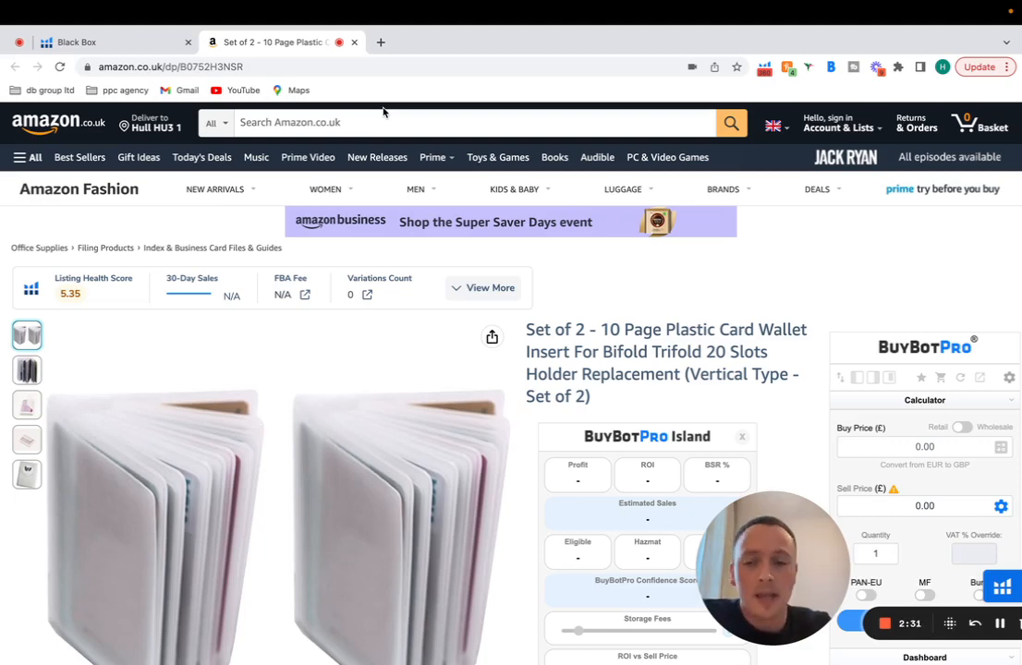
Step: Copy the ASIN B0752H3NSR from the Amazon listing's web address
double_click(260, 74)
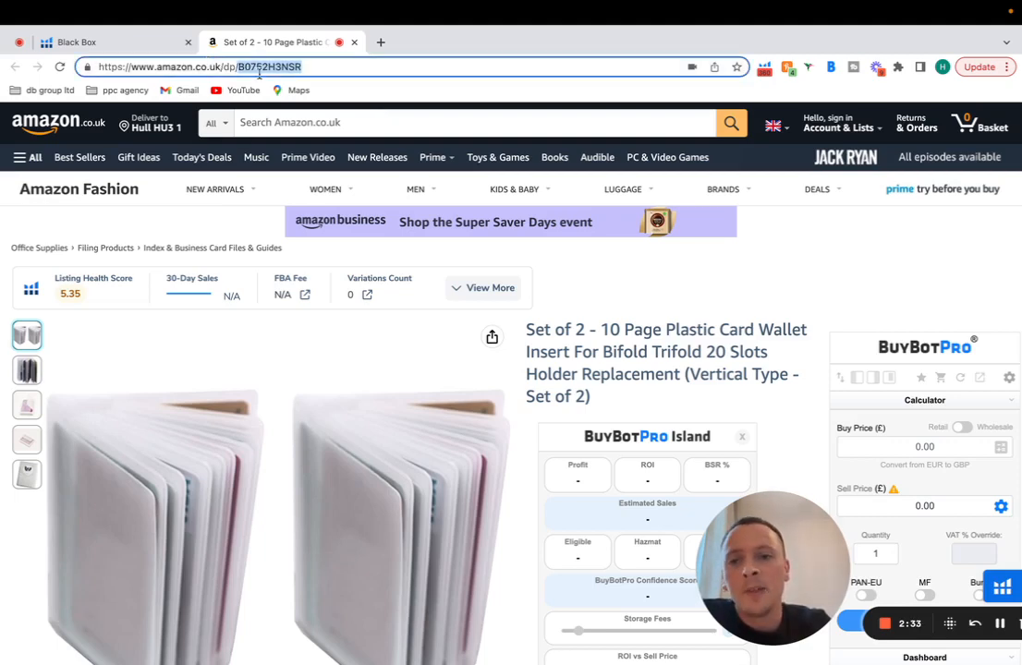
right_click(267, 72)
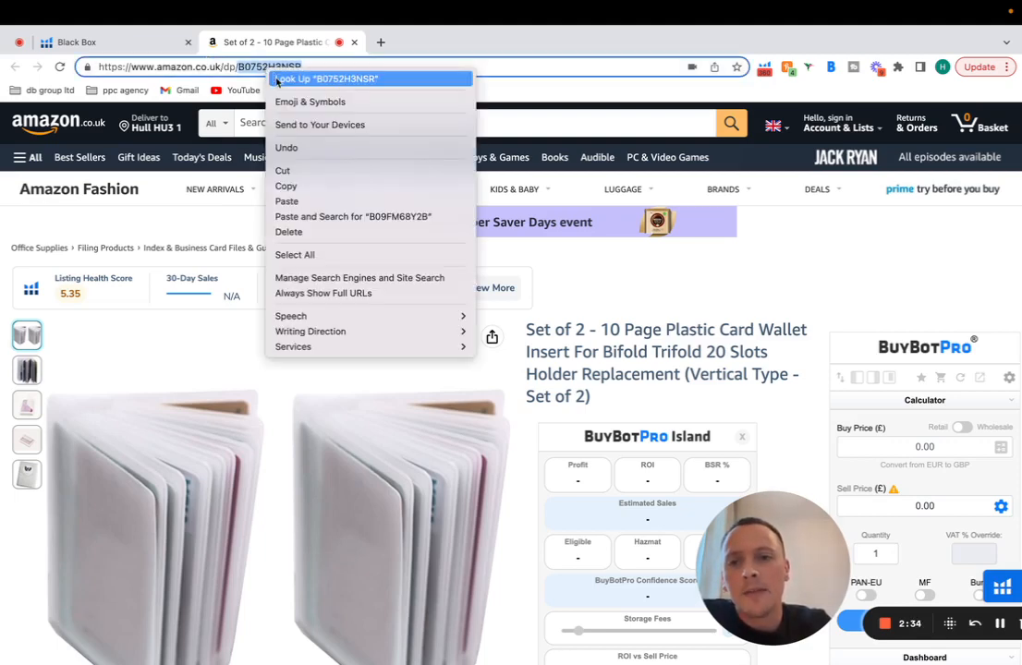
left_click(285, 185)
Step: Return to Helium 10 and open the Cerebro reverse product lookup tool
left_click(148, 41)
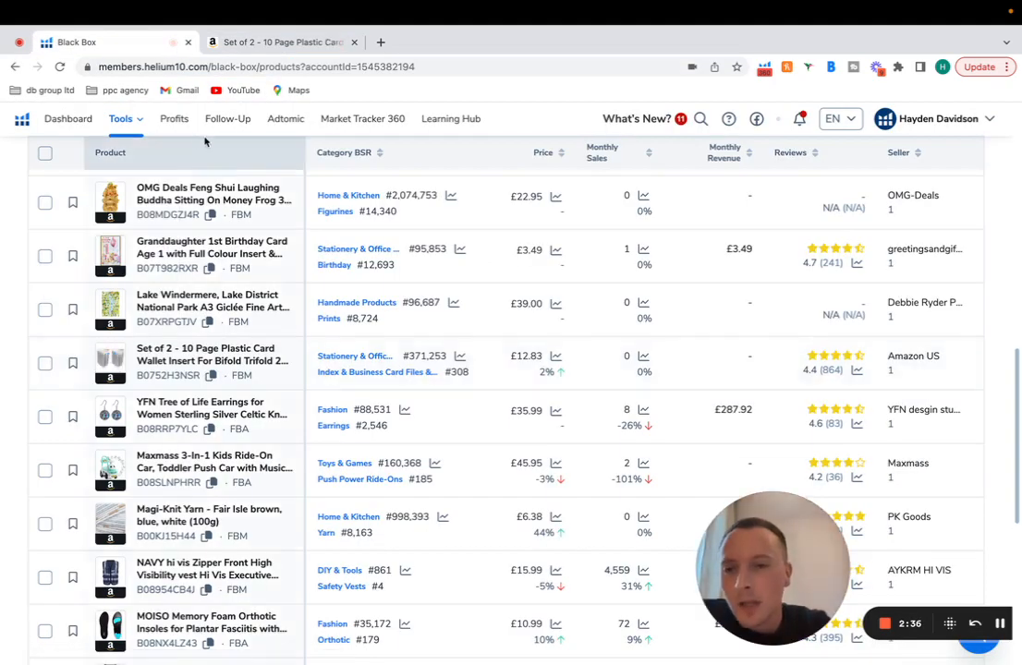
left_click(120, 118)
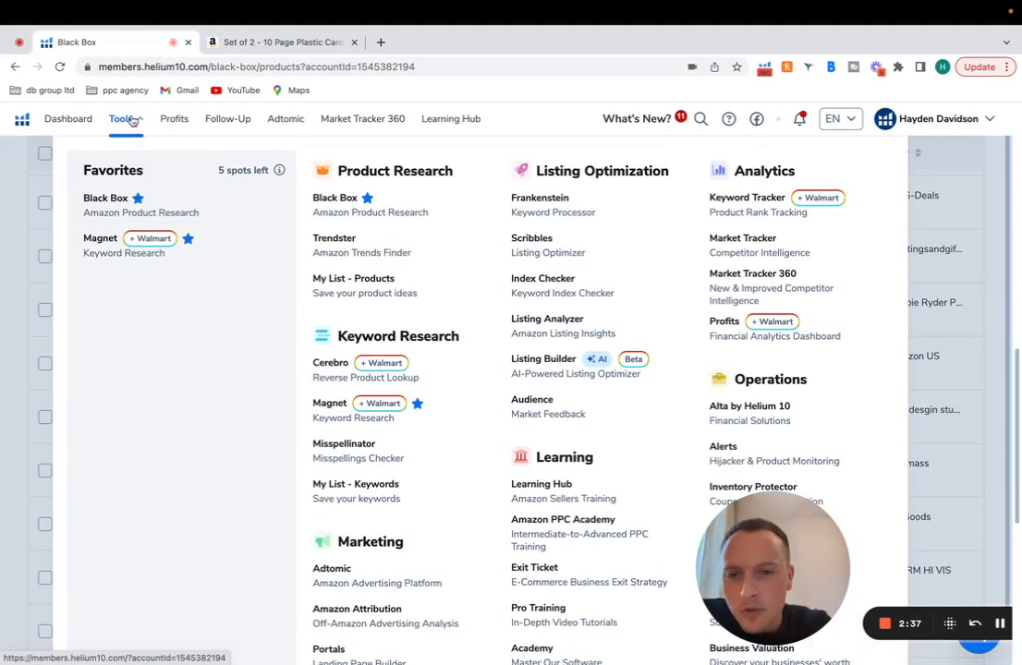
left_click(377, 391)
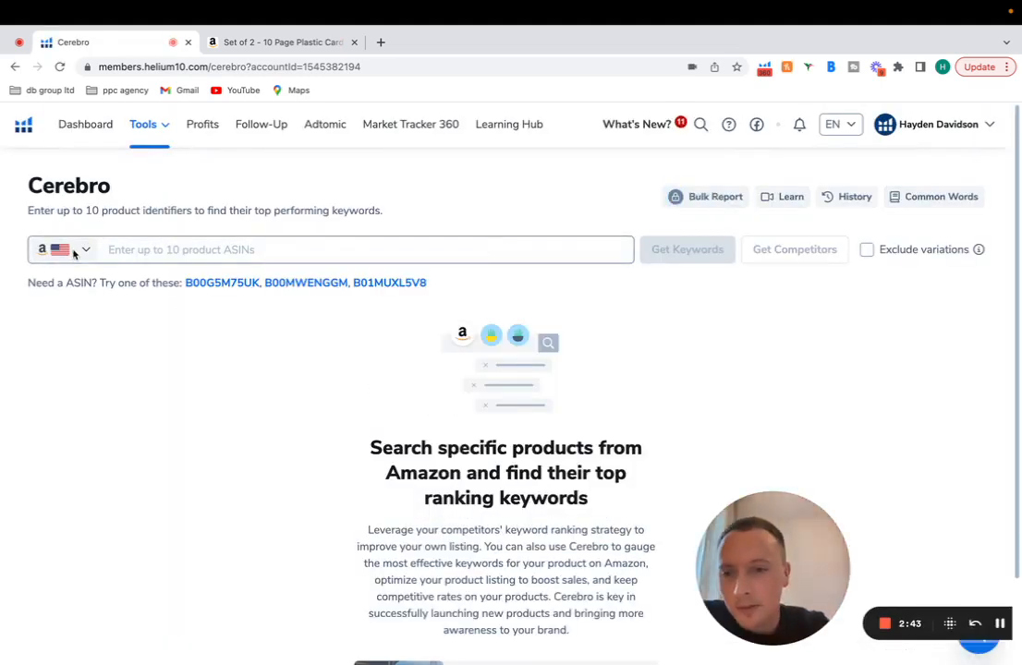
left_click(75, 254)
scroll(130, 400, "down", 2)
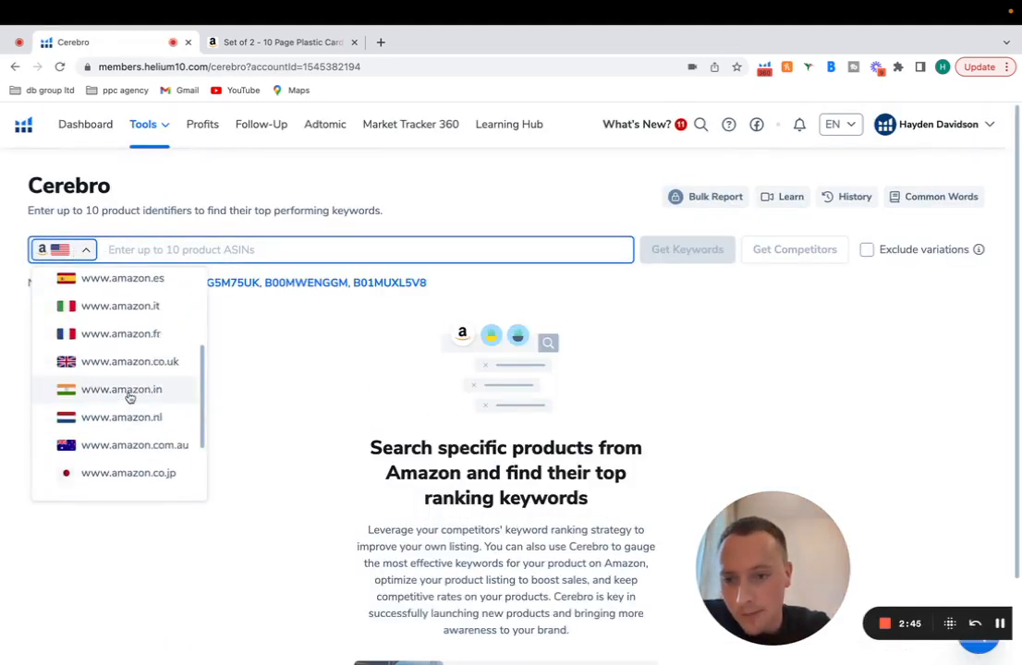
scroll(130, 398, "down", 1)
left_click(134, 334)
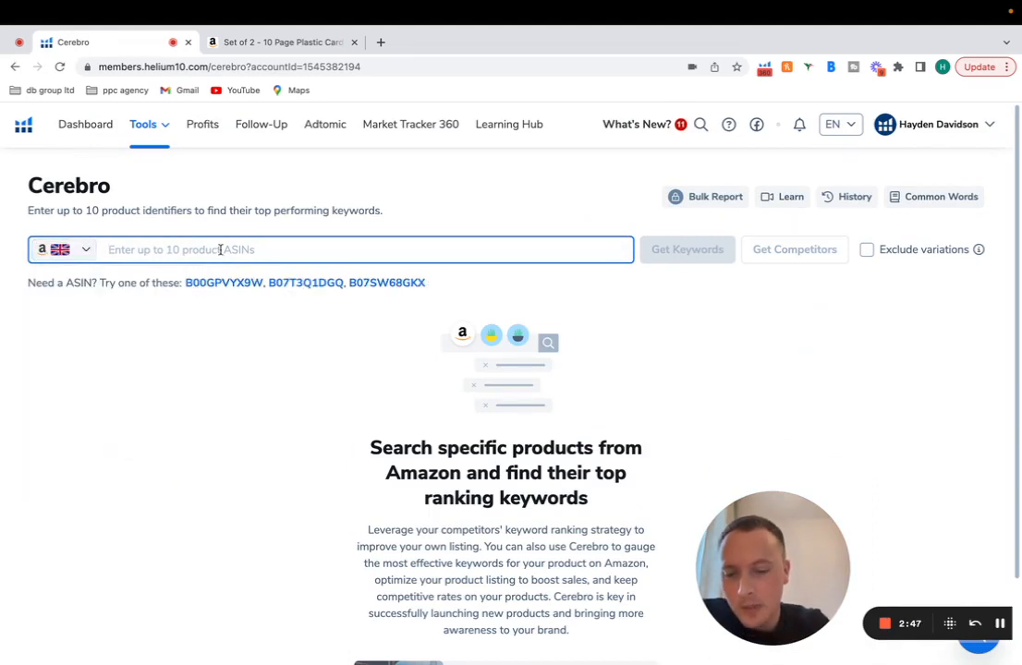
key("ctrl+v")
left_click(713, 247)
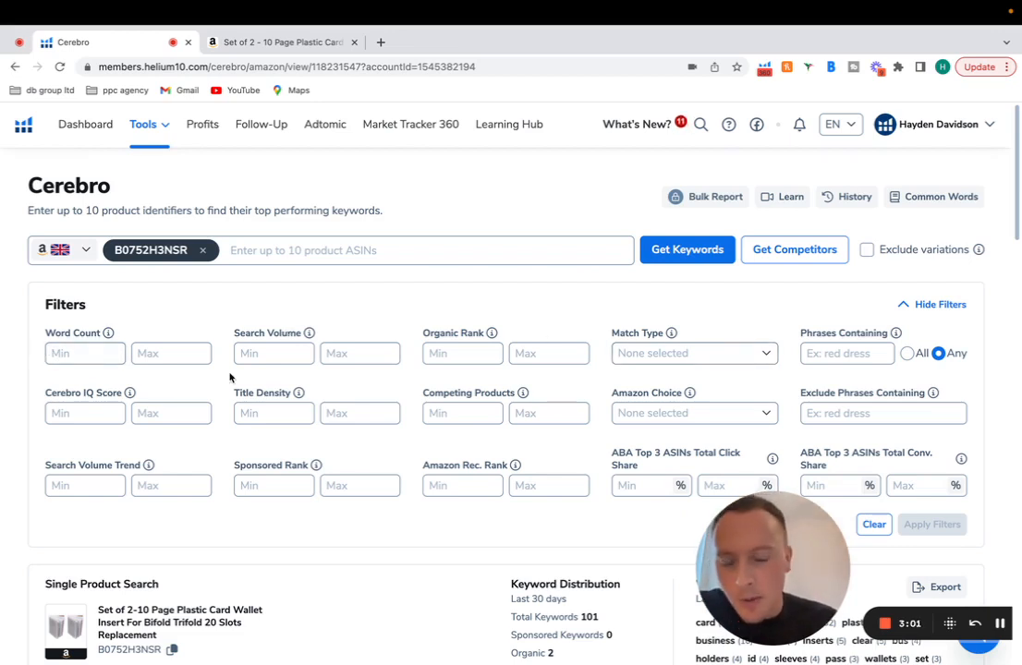
Step: Set the search volume filter to a minimum of 500 and a maximum of 3000
left_click(278, 358)
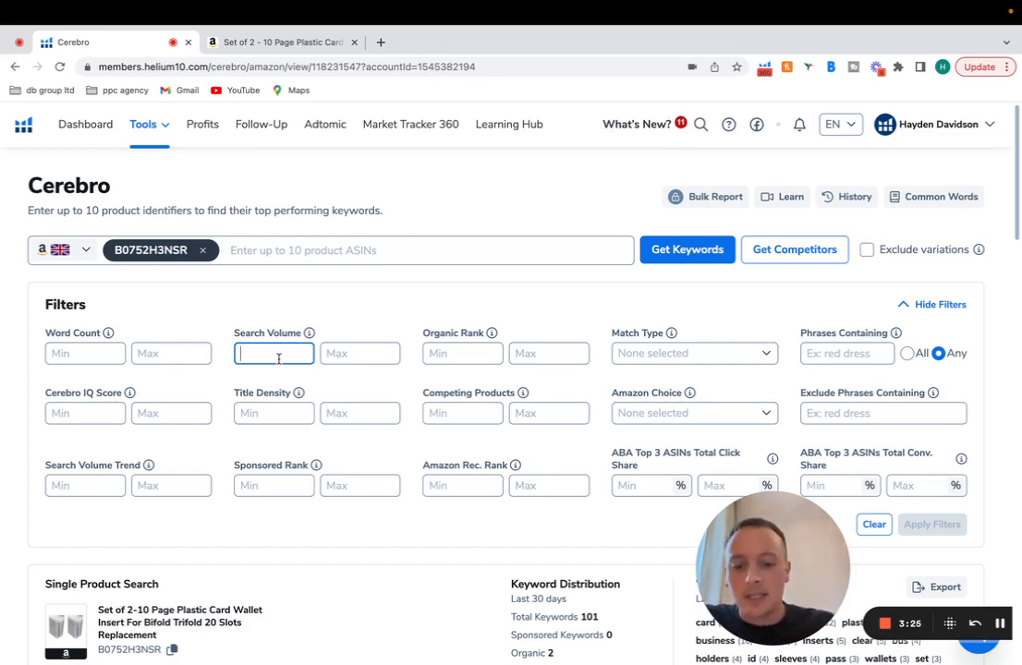
type("500")
left_click(359, 360)
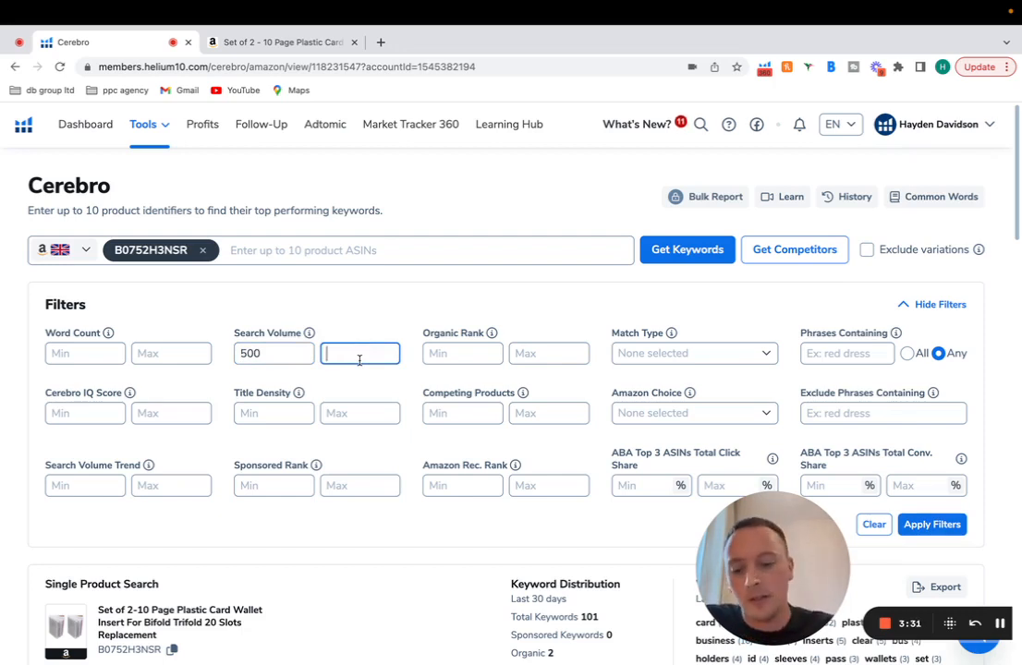
type("3000")
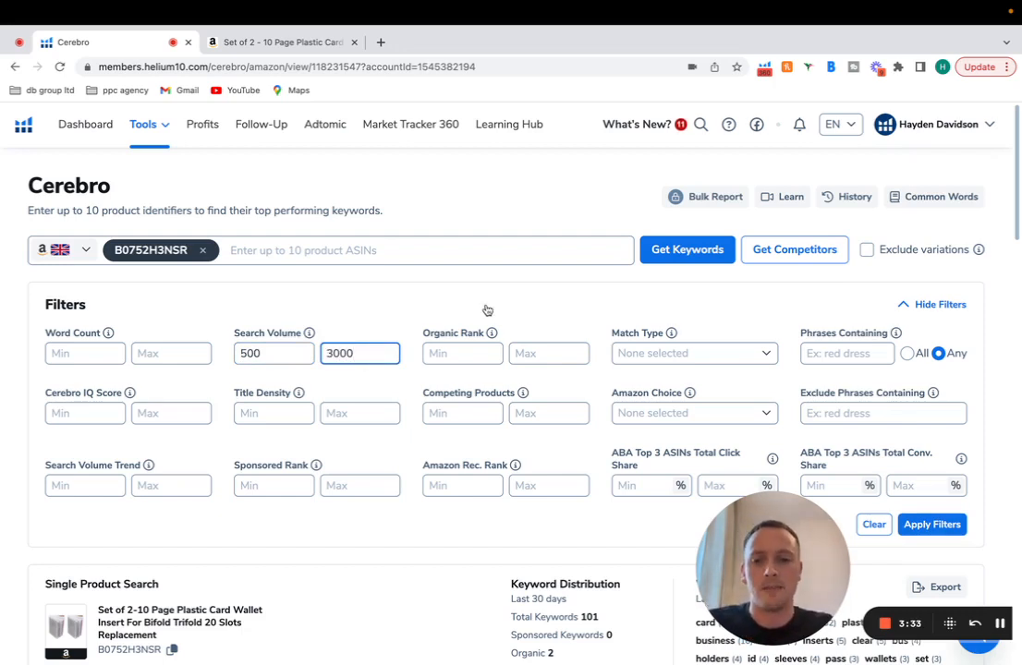
Step: Set the maximum organic rank filter to 60 and keep the filter section expanded
left_click(485, 350)
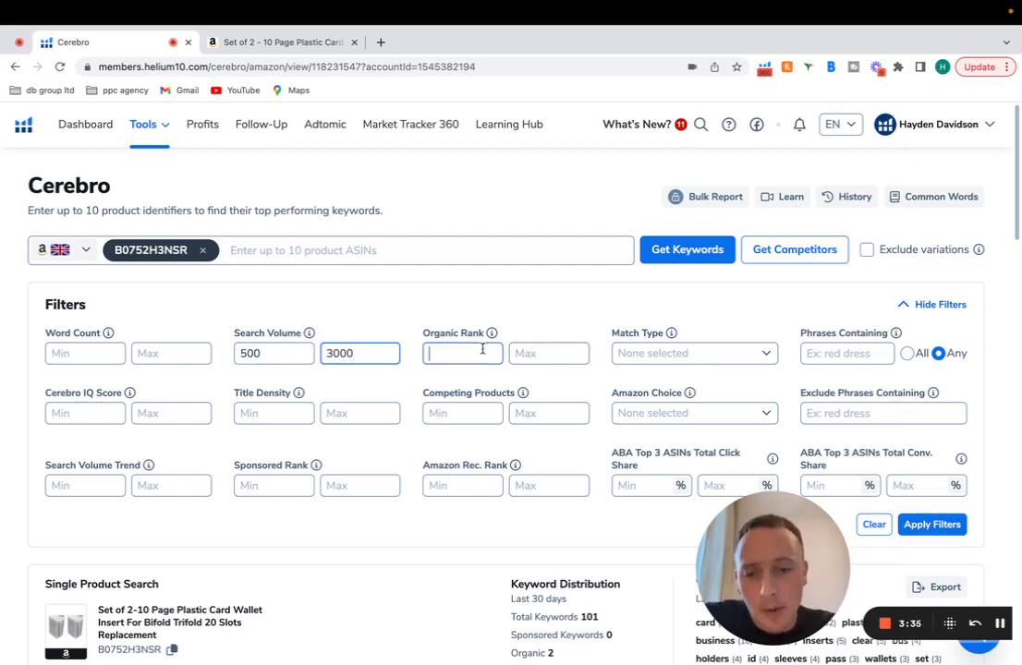
left_click(543, 356)
type("60")
left_click(554, 301)
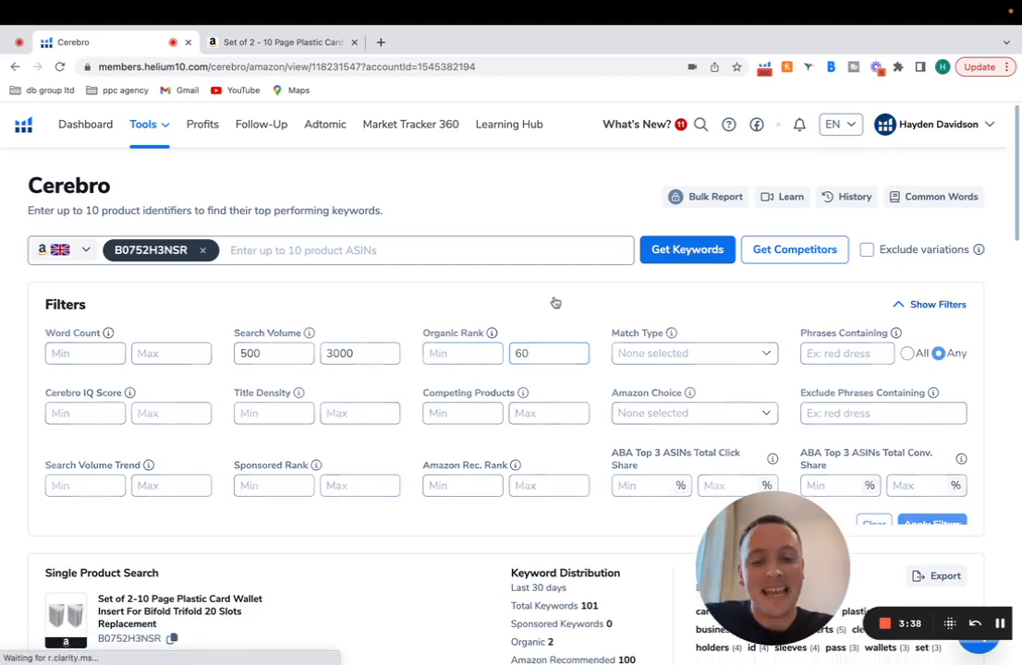
left_click(920, 304)
Step: Set the minimum word count to 2 and apply the keyword filters
scroll(919, 303, "down", 2)
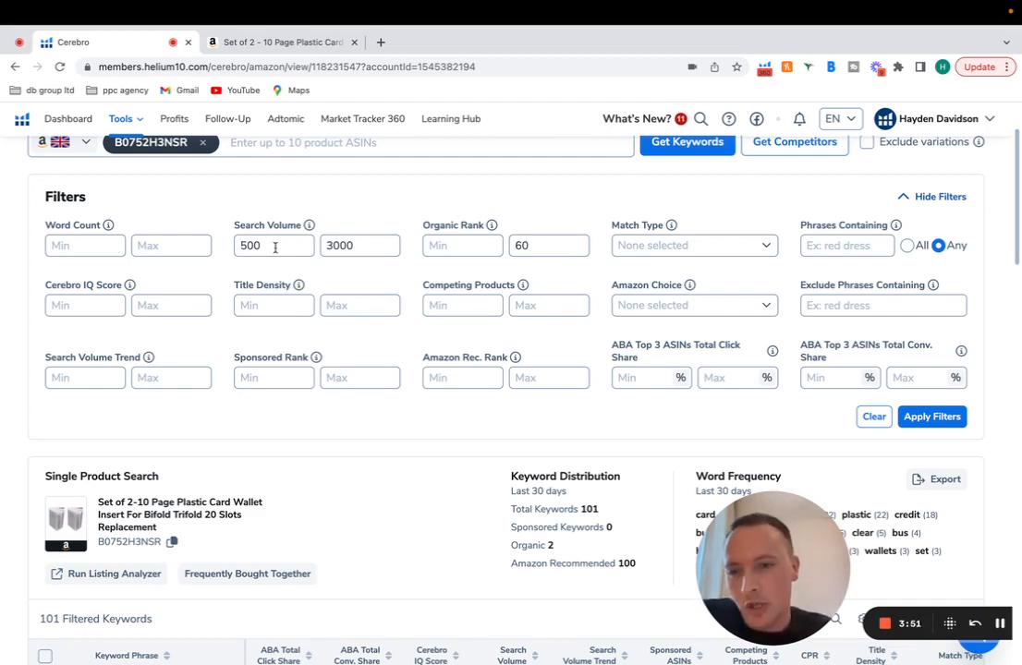
left_click(88, 246)
type("2")
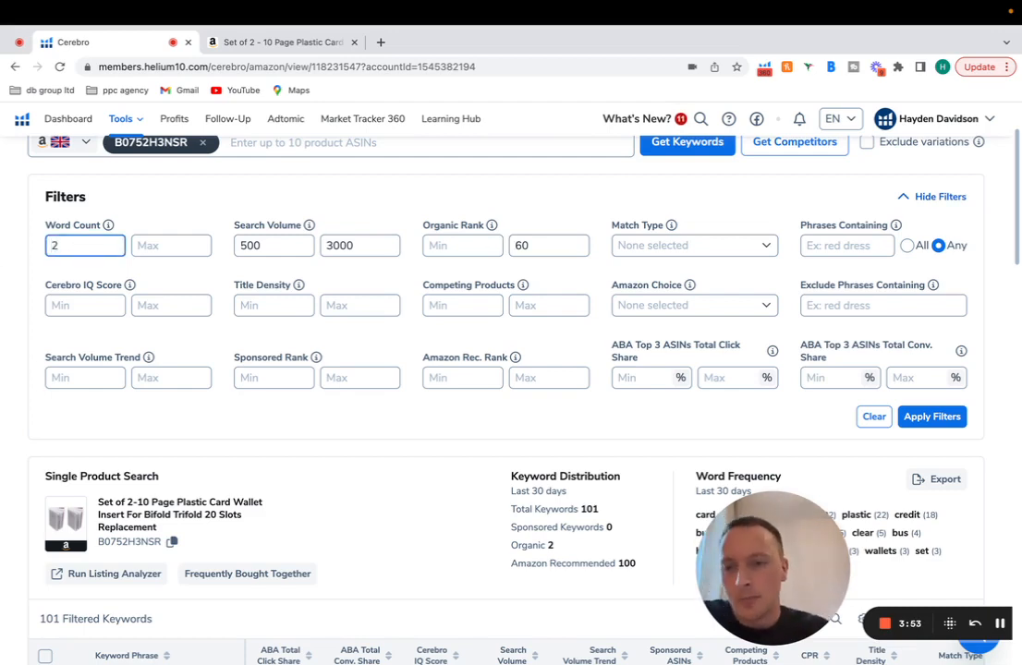
left_click(574, 418)
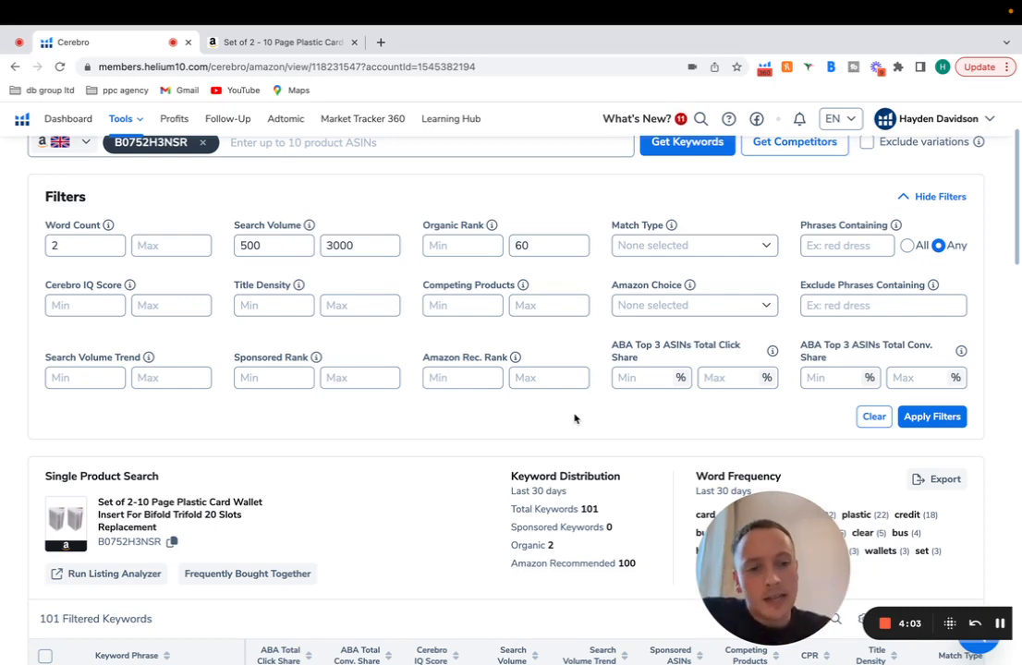
left_click(956, 416)
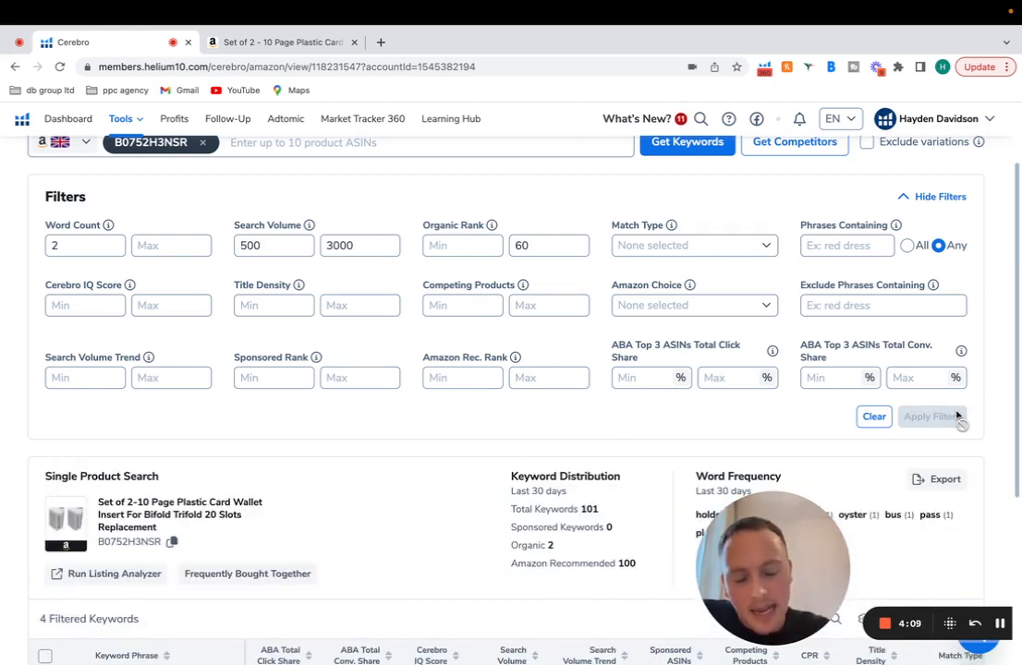
Step: Examine the filtered keywords' search volume, competing products and title density against the filter settings
scroll(956, 416, "down", 2)
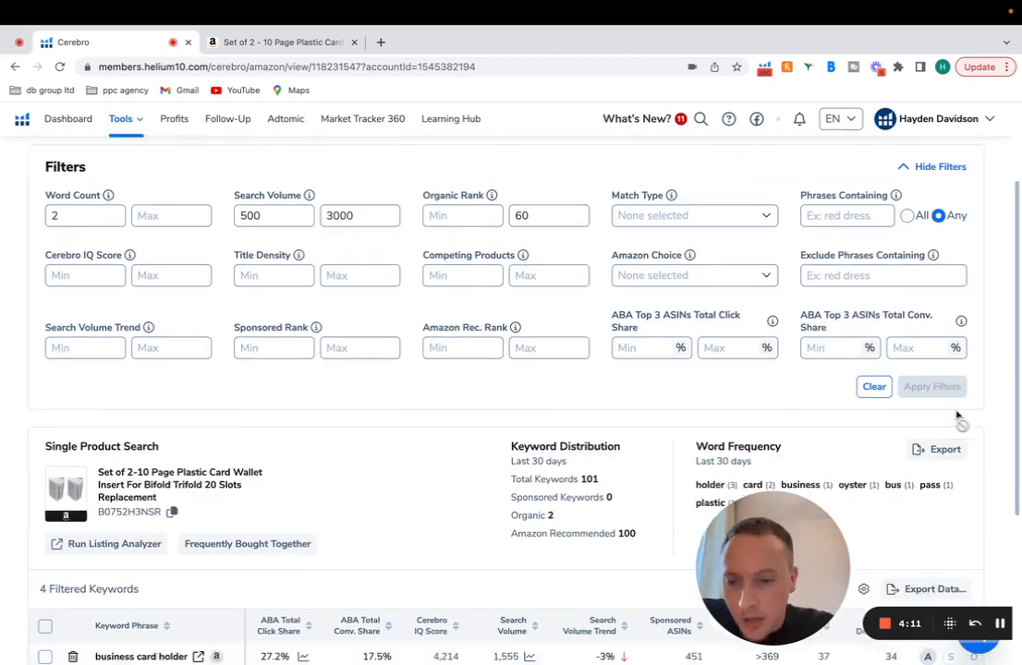
scroll(957, 415, "down", 1)
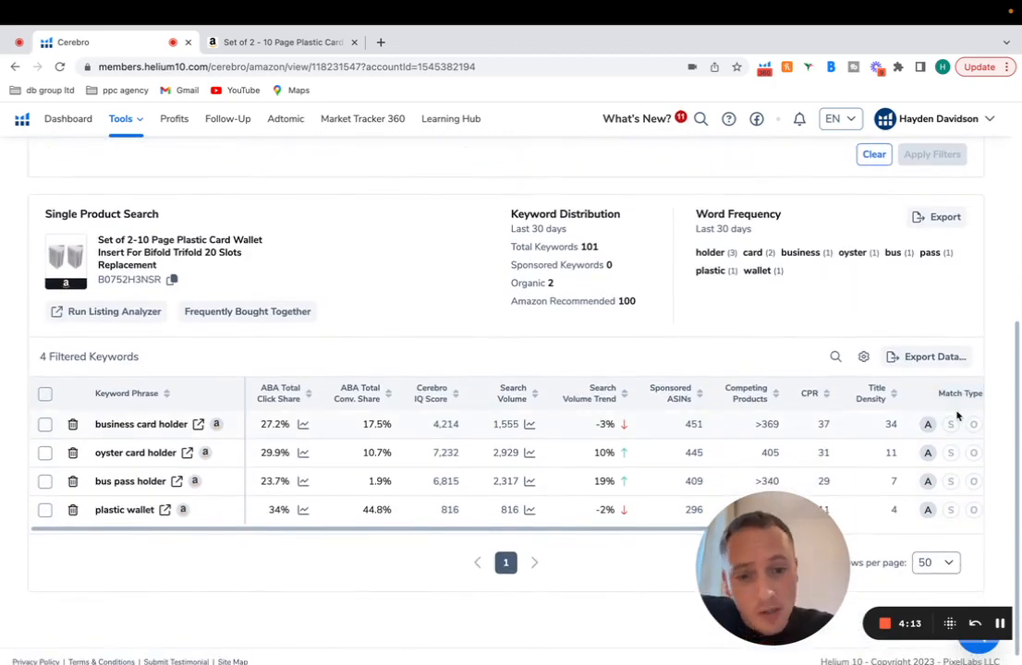
scroll(584, 448, "up", 4)
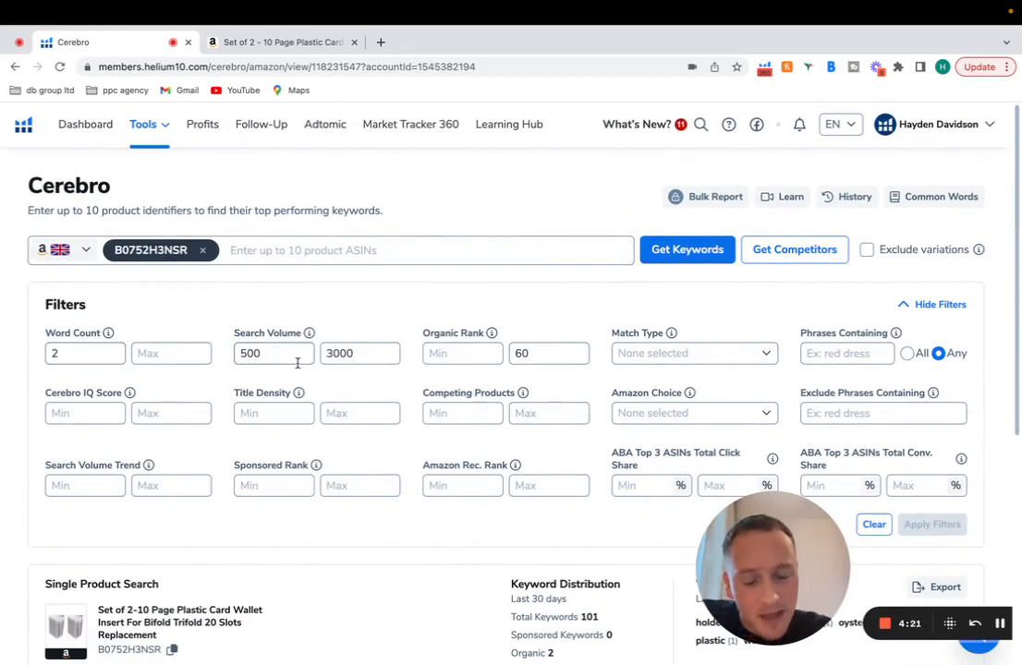
scroll(297, 363, "down", 4)
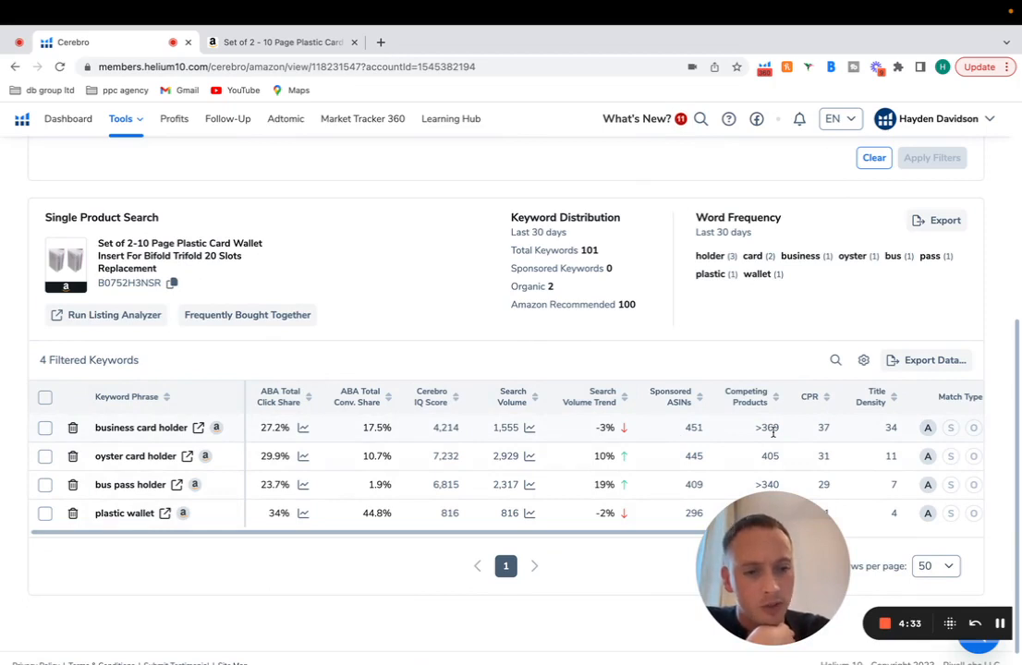
scroll(774, 430, "down", 1)
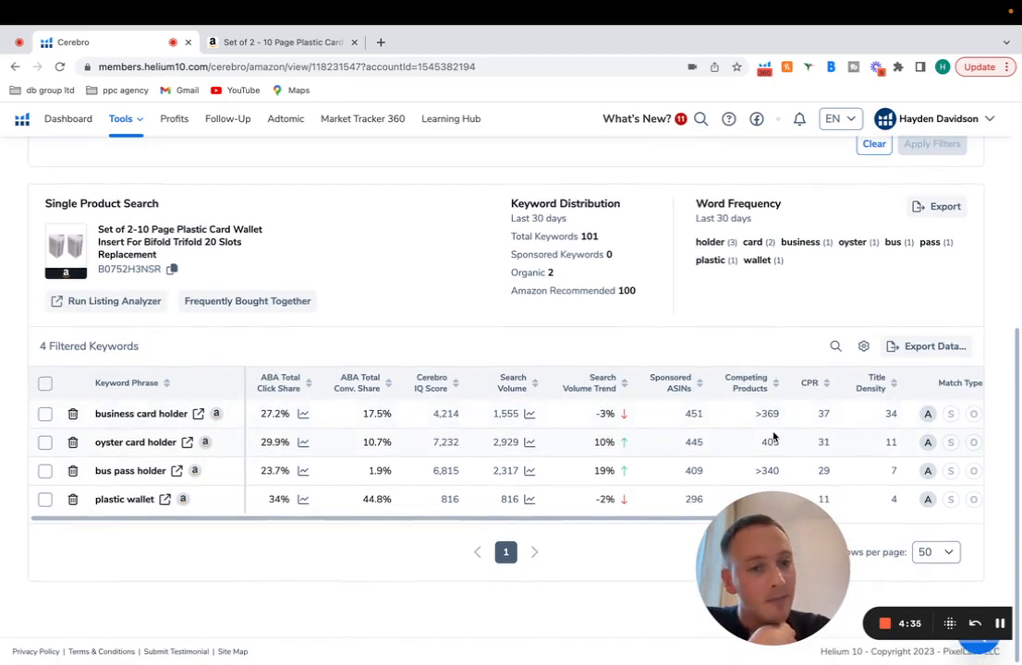
Step: Check the filtered keywords' rank and competing-products columns, and open the Amazon search results for "business card holder"
scroll(773, 437, "right", 1)
scroll(774, 436, "right", 5)
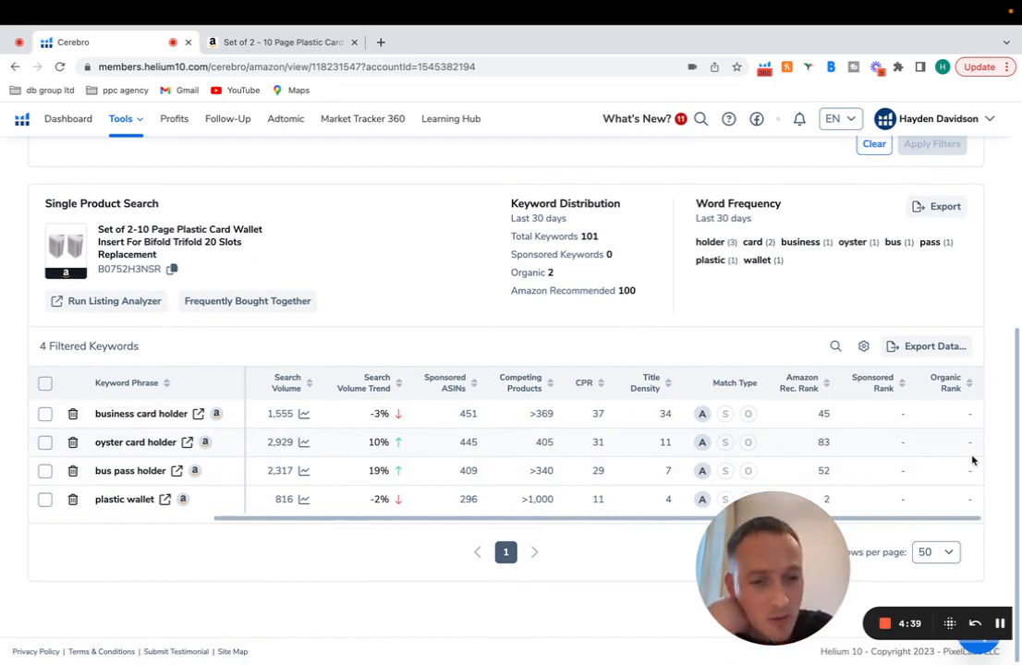
mouse_move(904, 383)
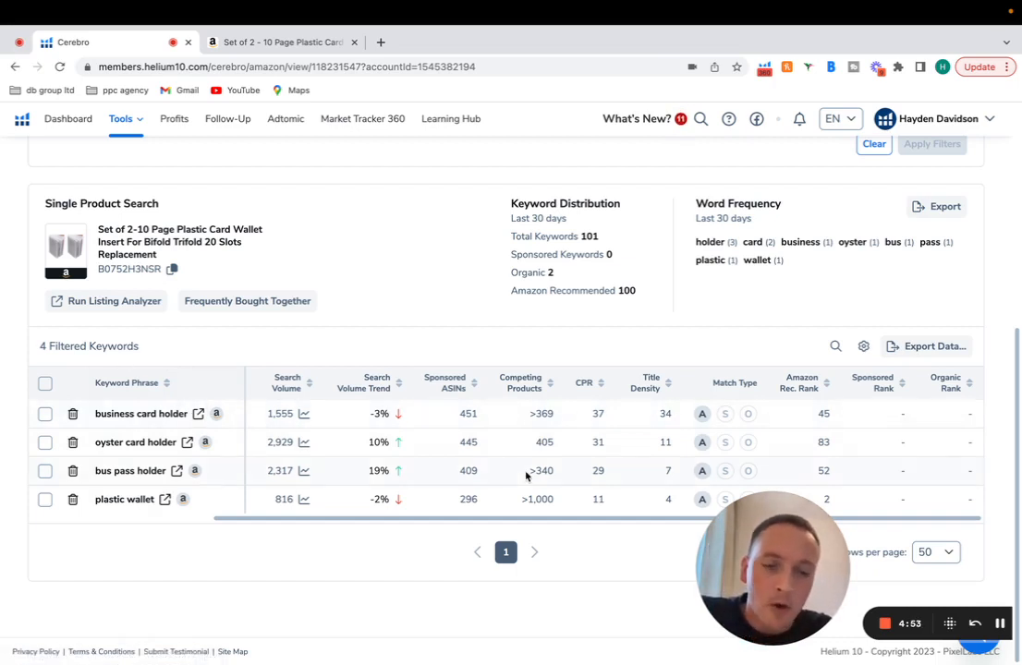
scroll(527, 476, "left", 5)
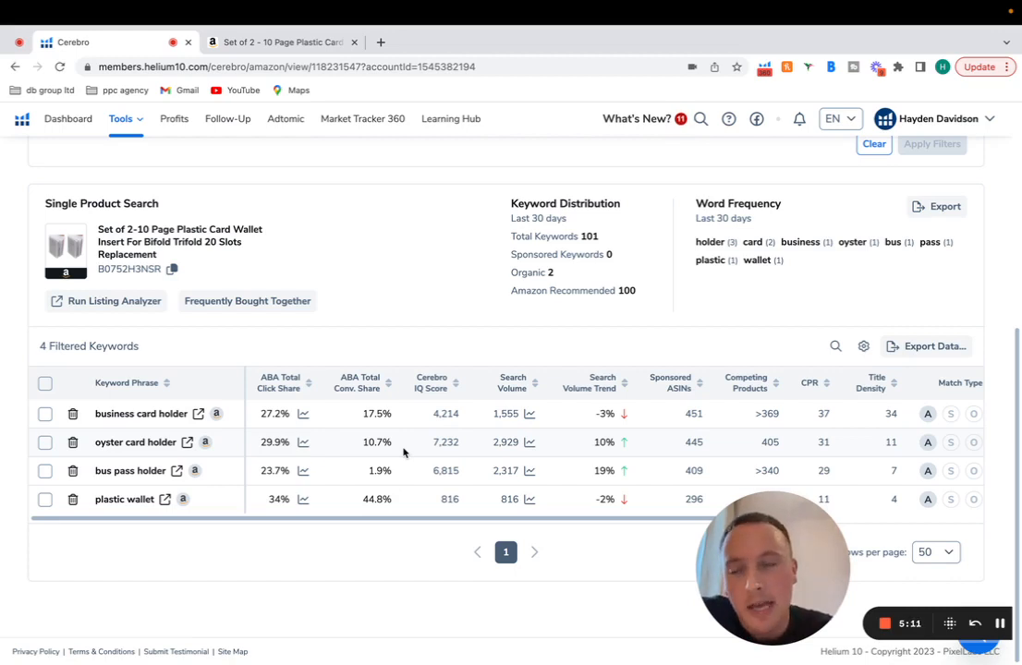
left_click(197, 418)
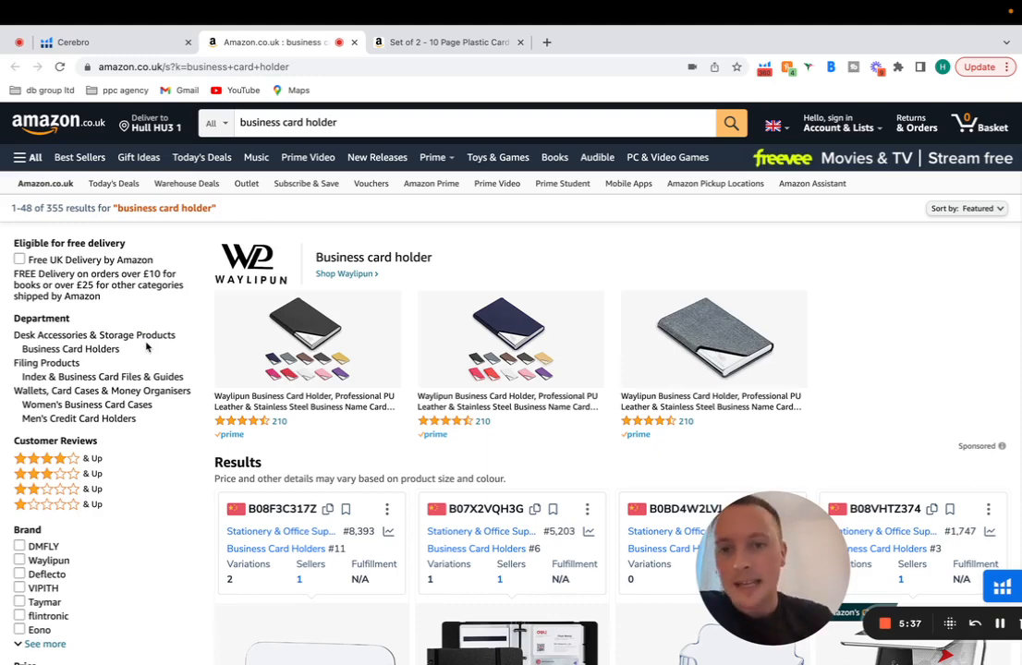
Step: Compare the card wallet listing, run Xray on the "business card holder" results and hide sponsored products from them
left_click(444, 48)
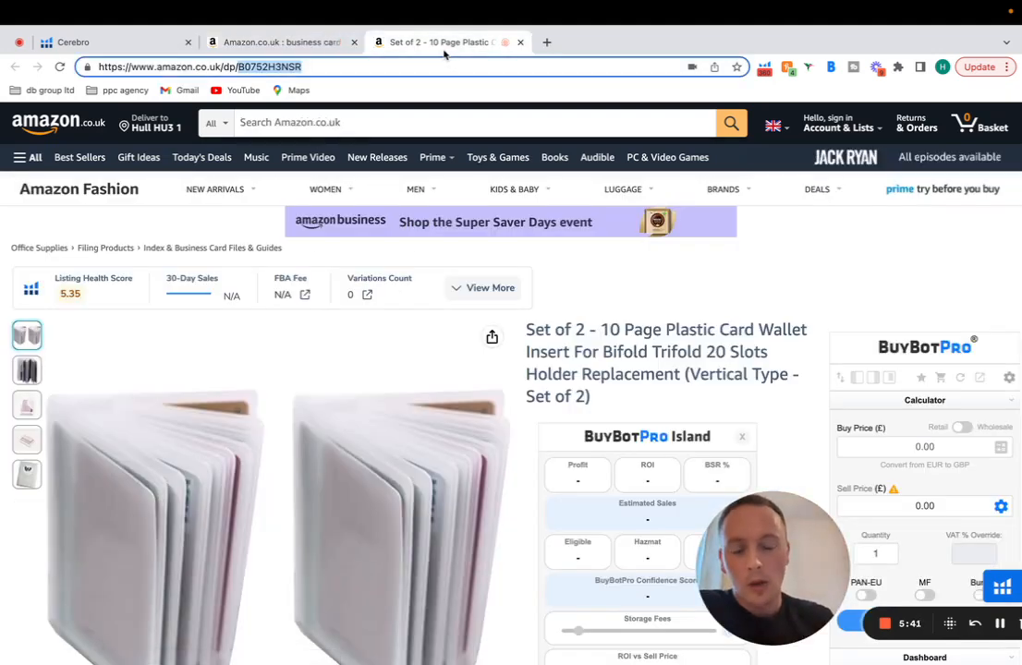
left_click(314, 42)
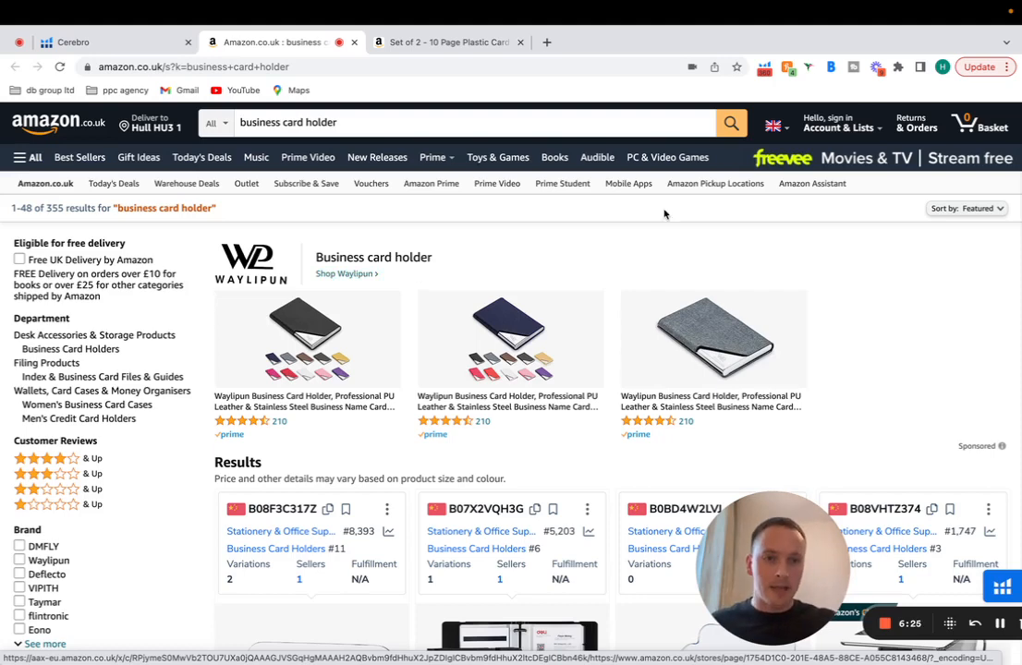
left_click(763, 69)
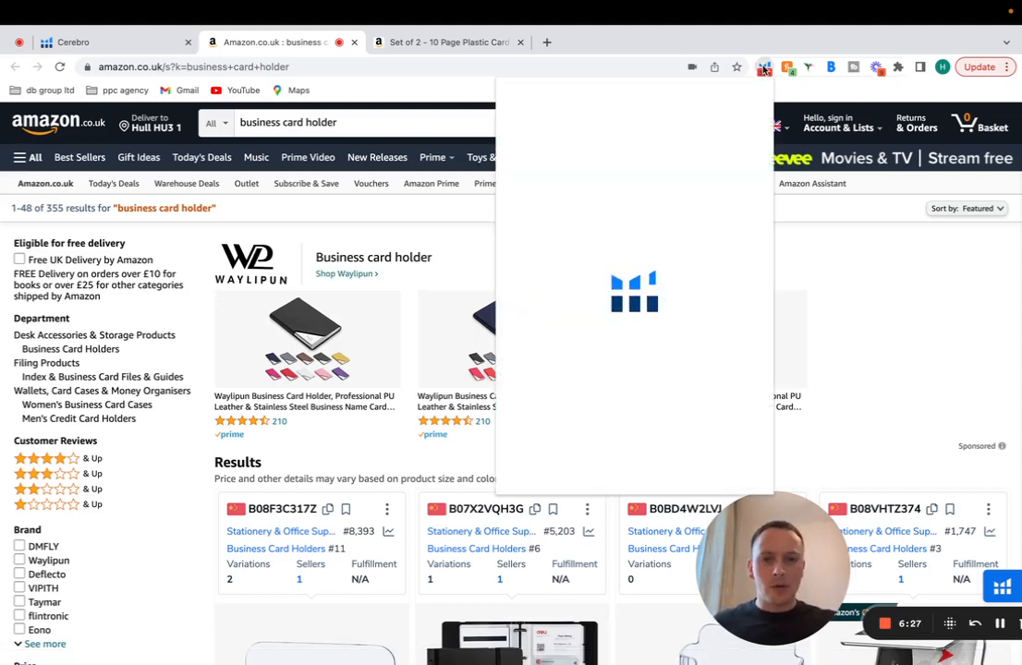
left_click(723, 170)
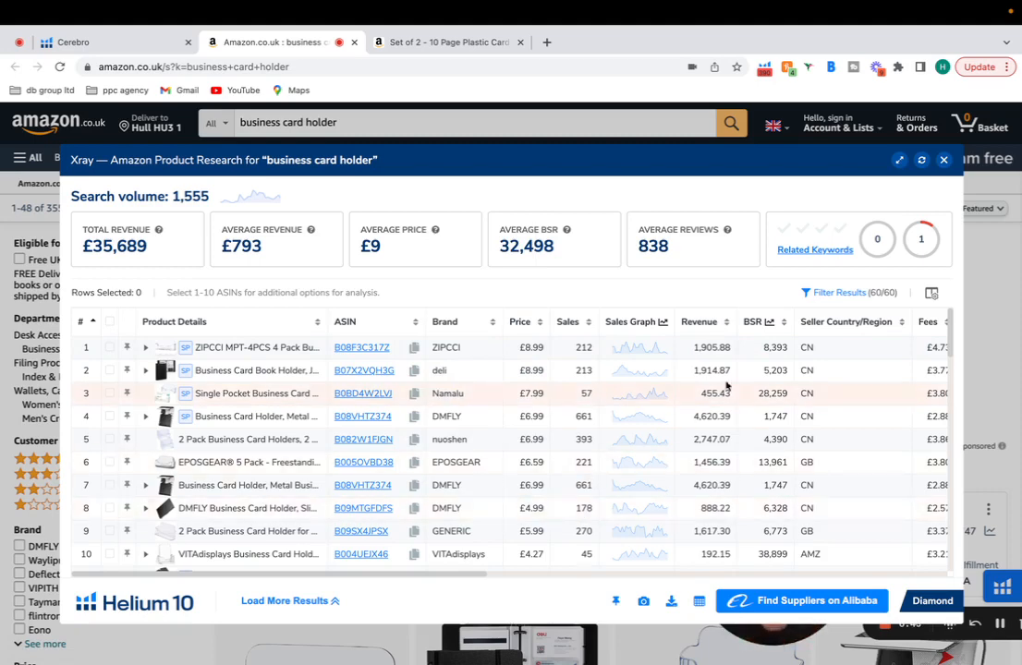
left_click(843, 292)
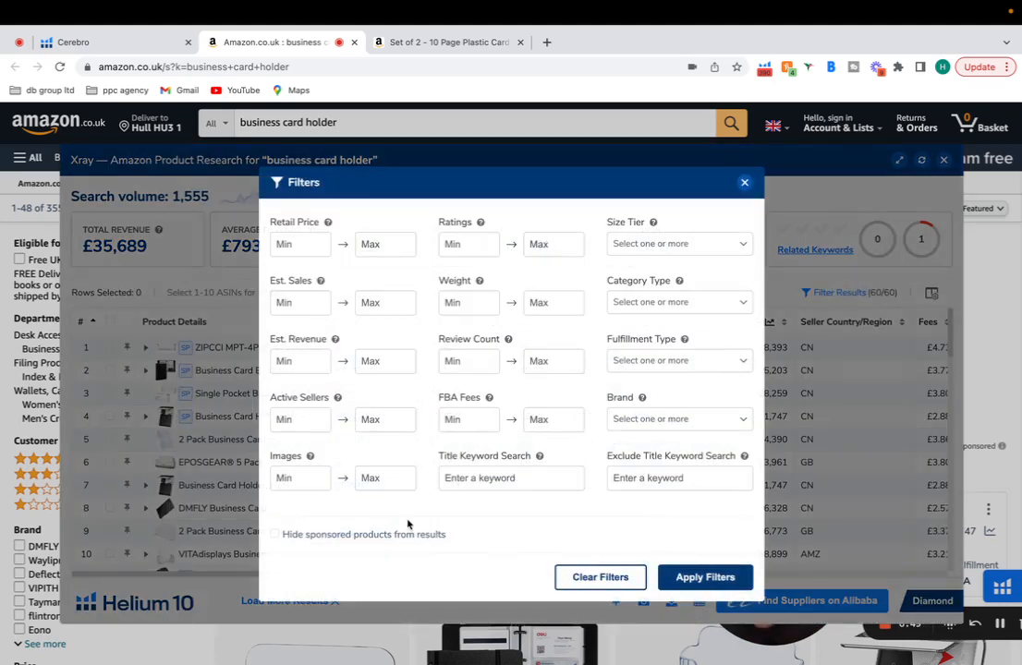
left_click(326, 536)
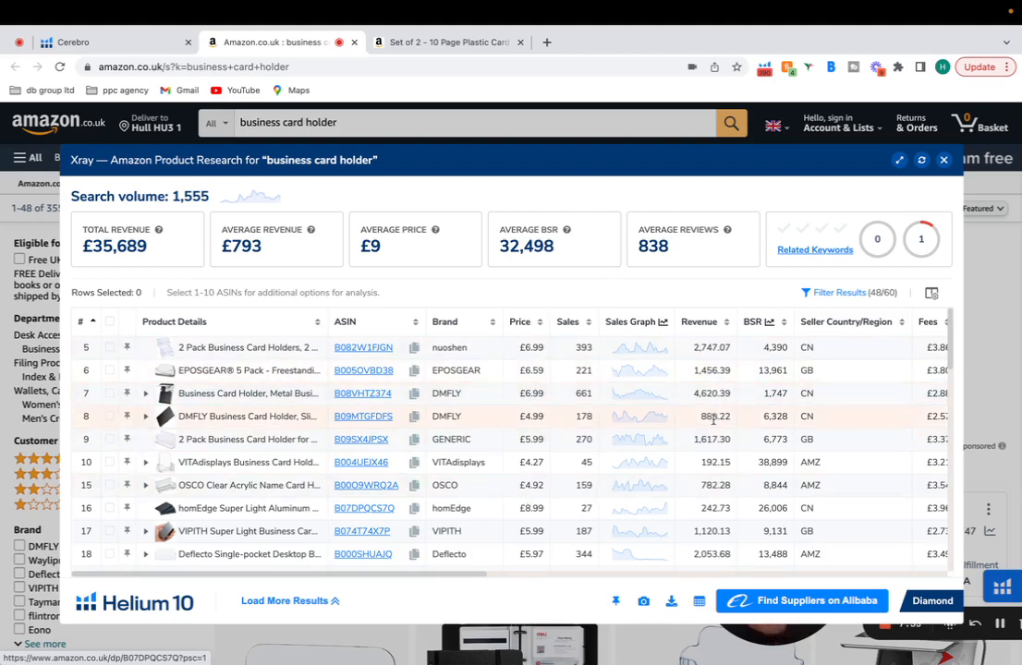
Step: Examine the non-sponsored products' price, sales, revenue, review count, images and review velocity in Xray, and close it
scroll(713, 421, "right", 5)
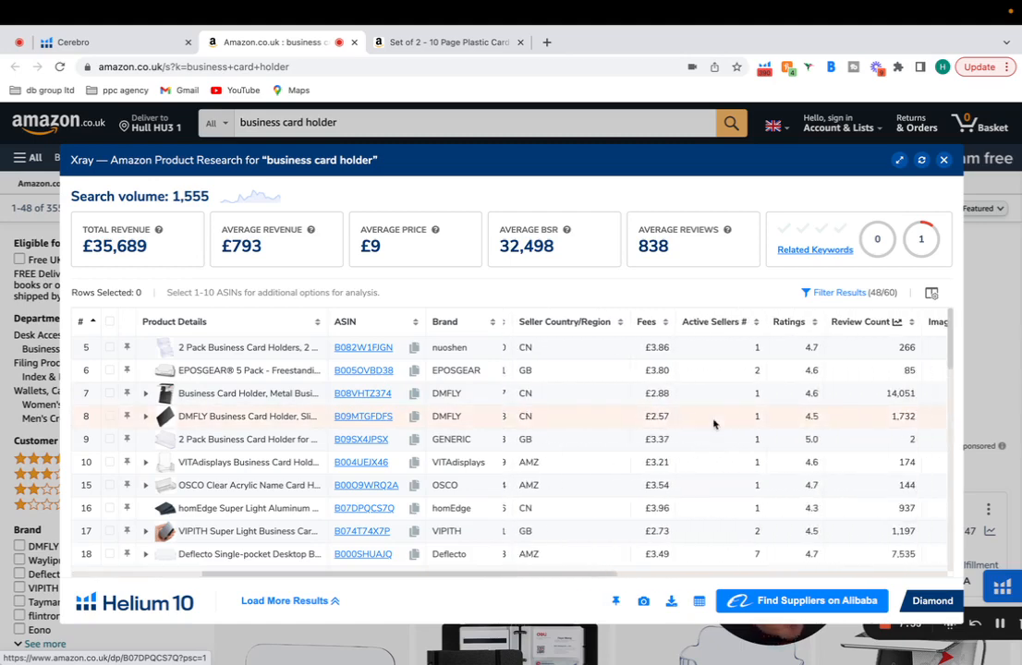
scroll(713, 423, "right", 2)
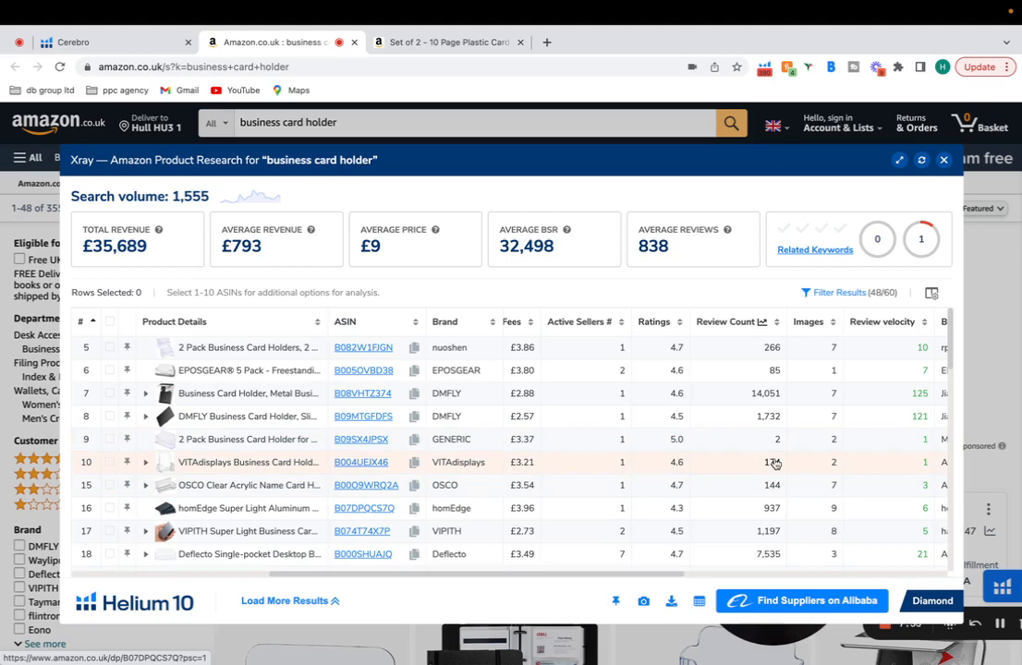
scroll(775, 464, "left", 8)
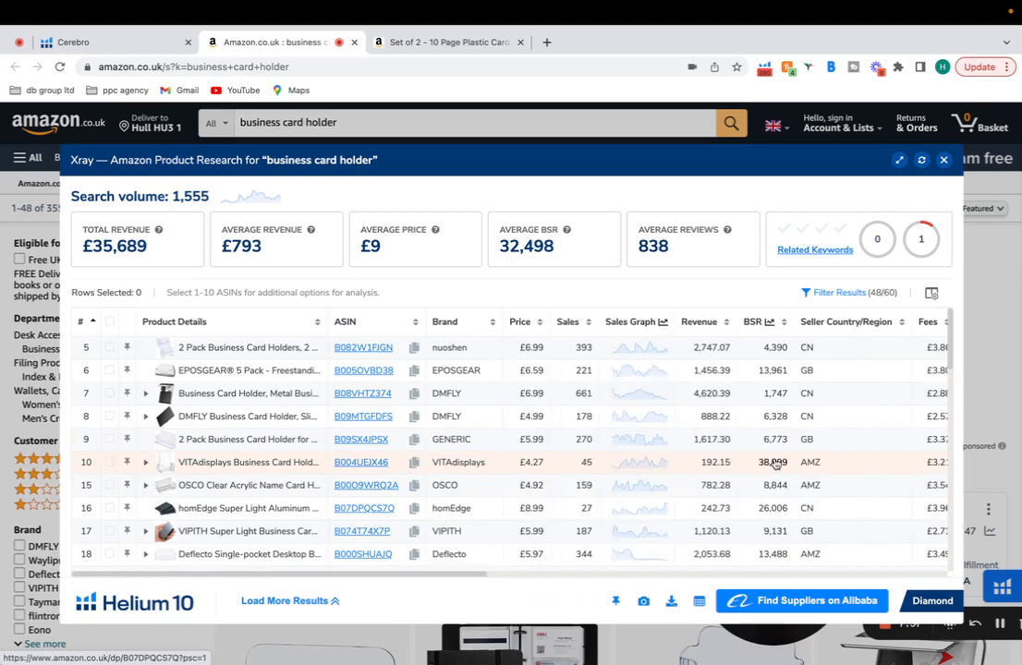
scroll(697, 465, "right", 8)
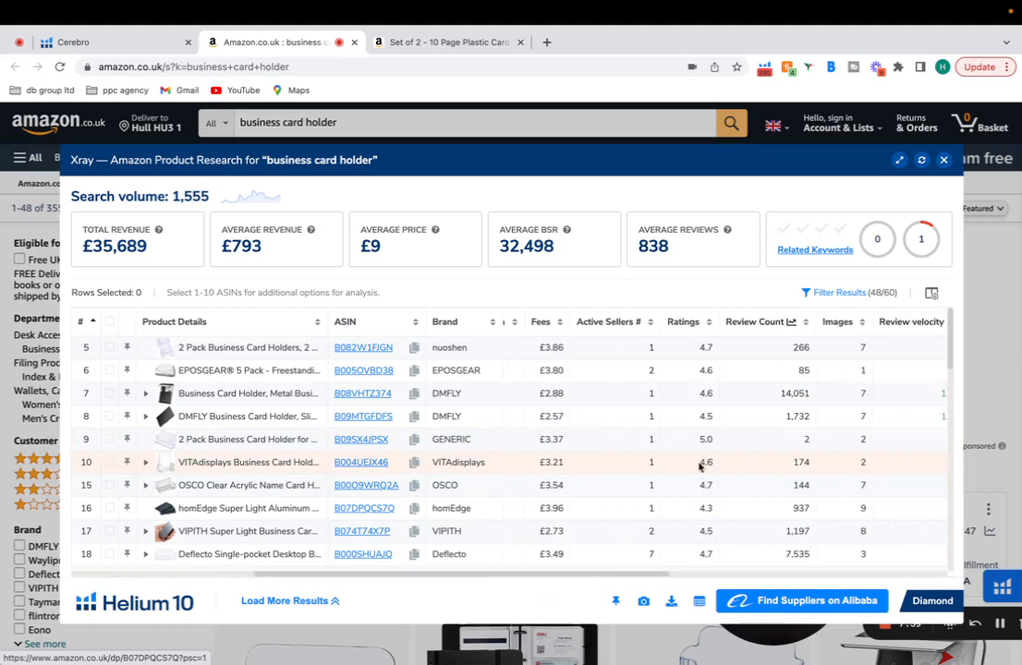
scroll(763, 448, "left", 8)
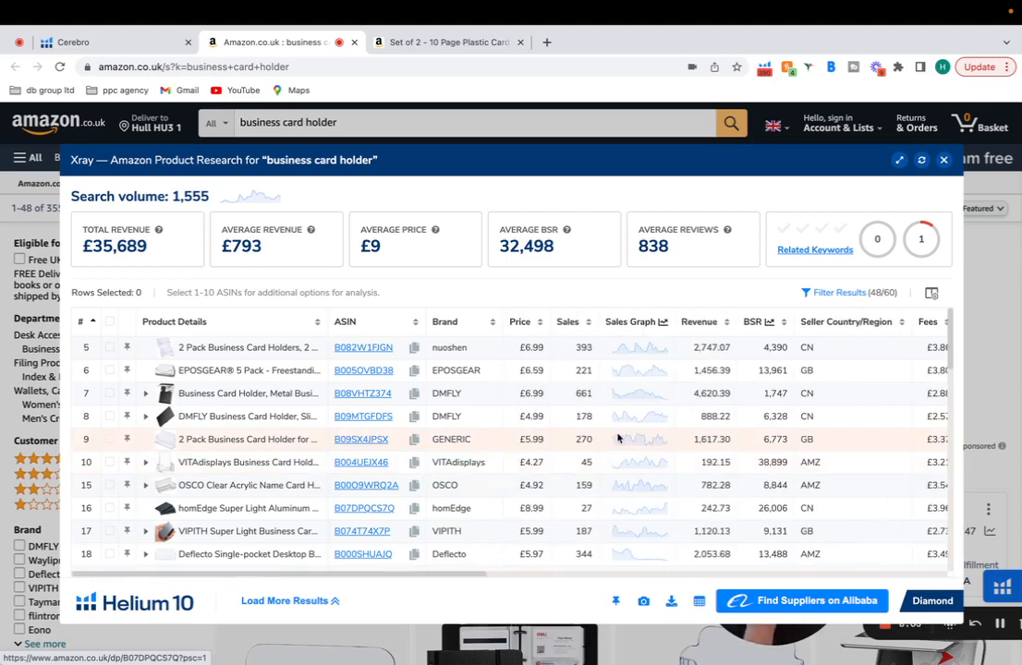
mouse_move(250, 441)
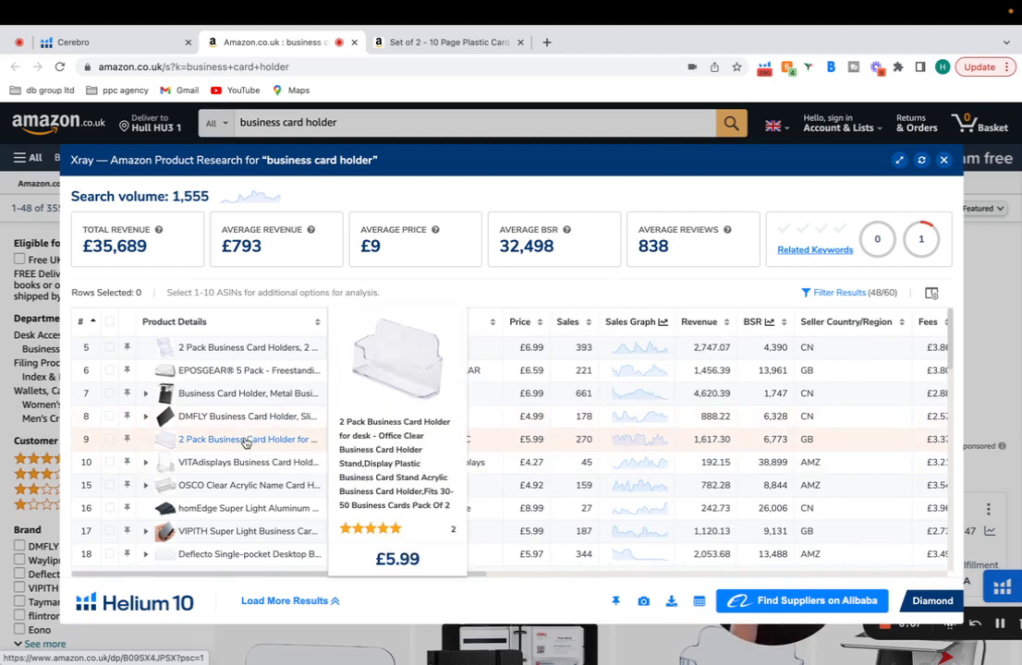
scroll(769, 427, "right", 5)
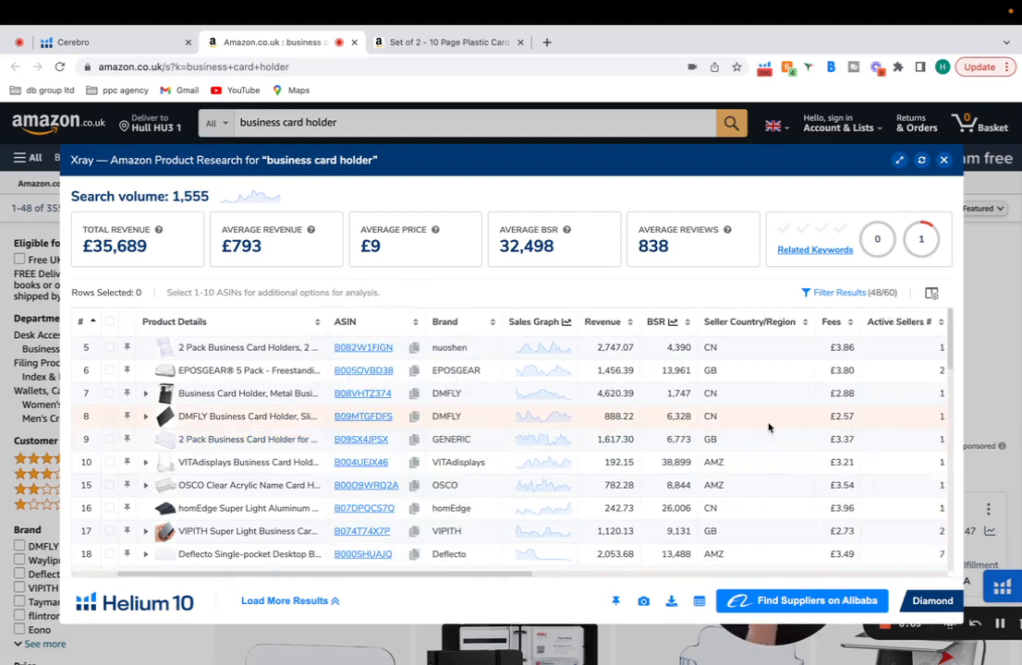
scroll(769, 427, "right", 1)
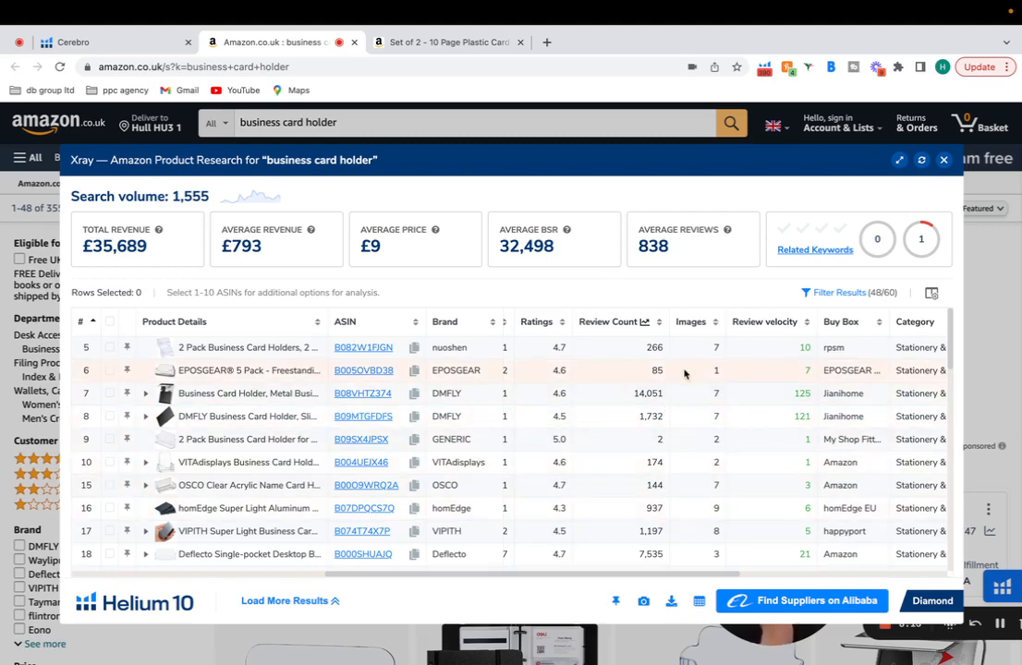
scroll(688, 379, "left", 6)
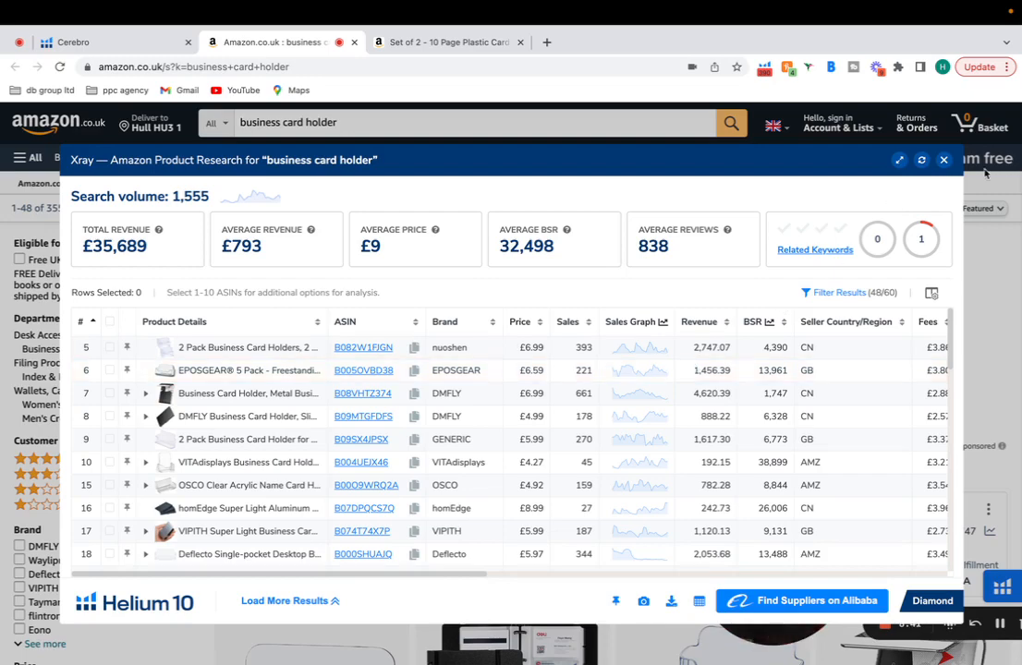
left_click(942, 159)
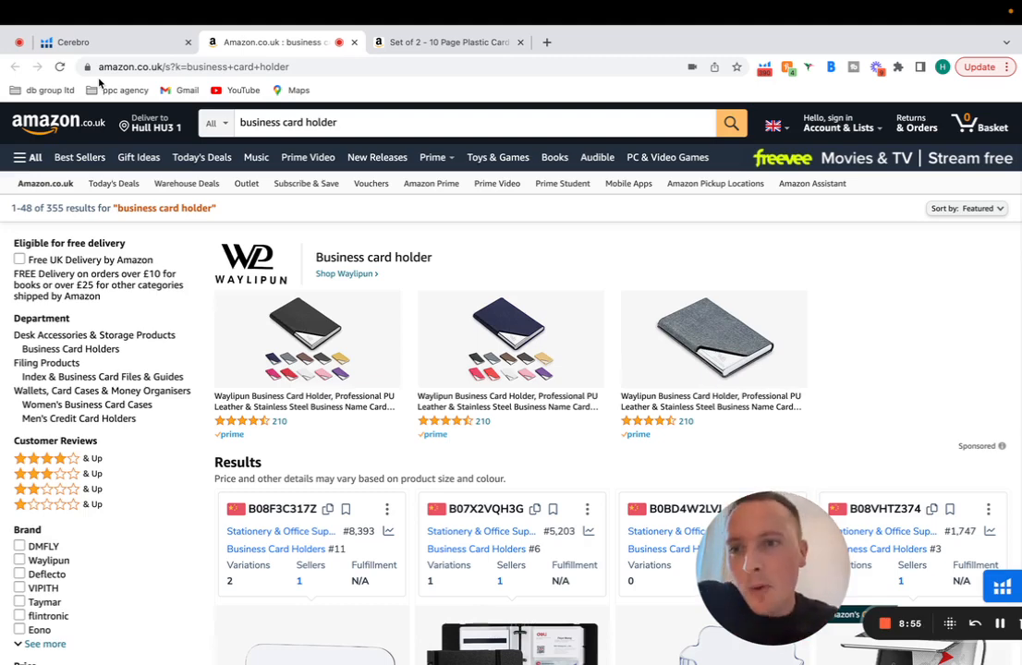
Step: Return to Cerebro, remove the maximum organic rank and maximum search volume, and apply the filters to review the keywords
left_click(134, 43)
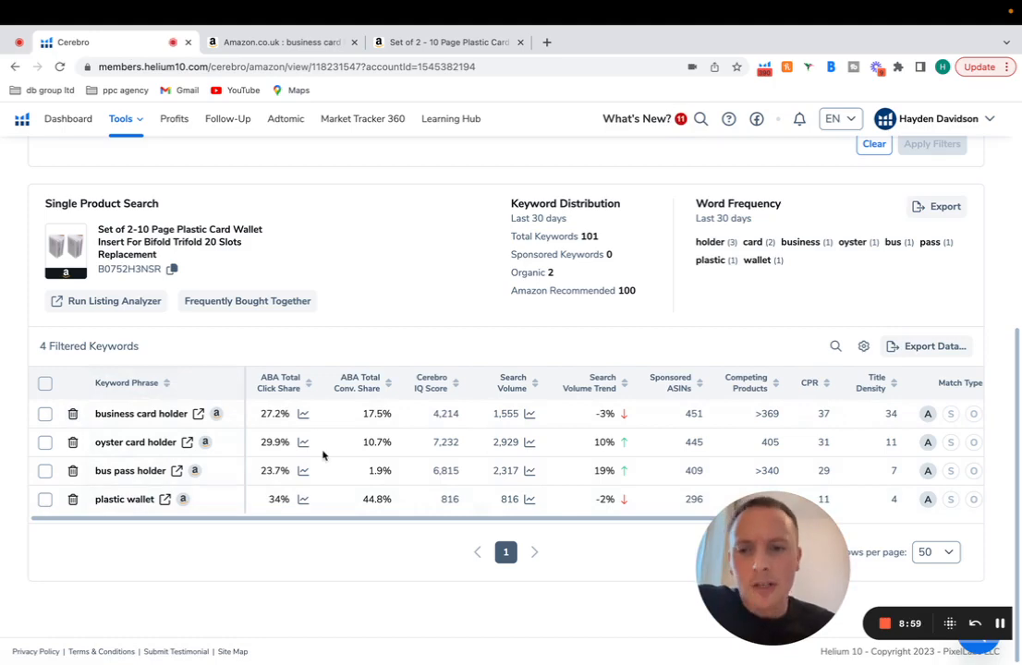
scroll(323, 455, "up", 3)
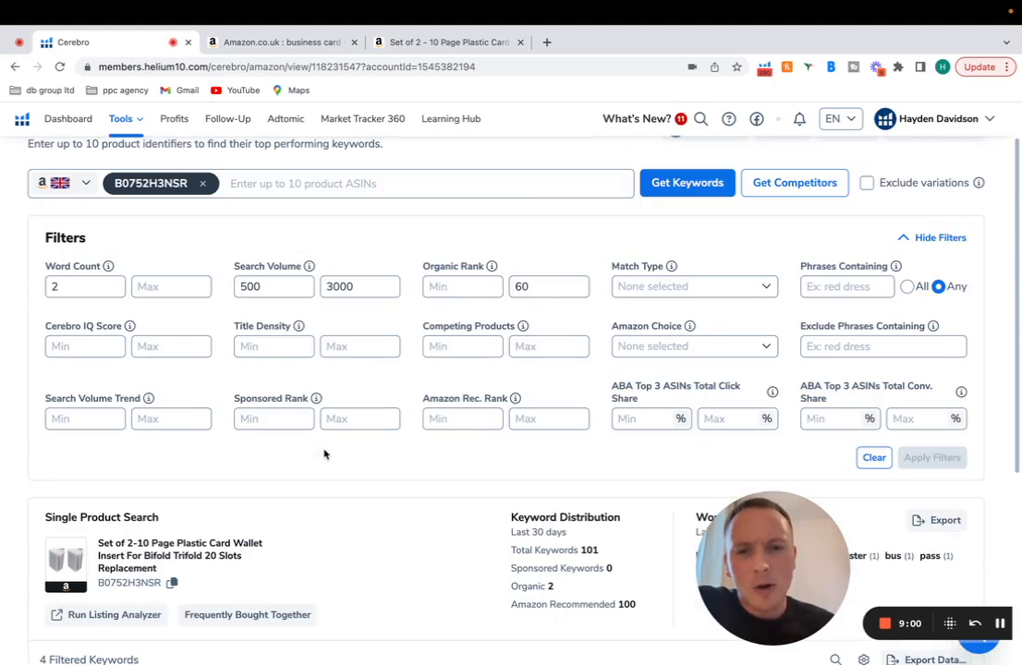
left_click(529, 292)
key("BackSpace")
key("BackSpace")
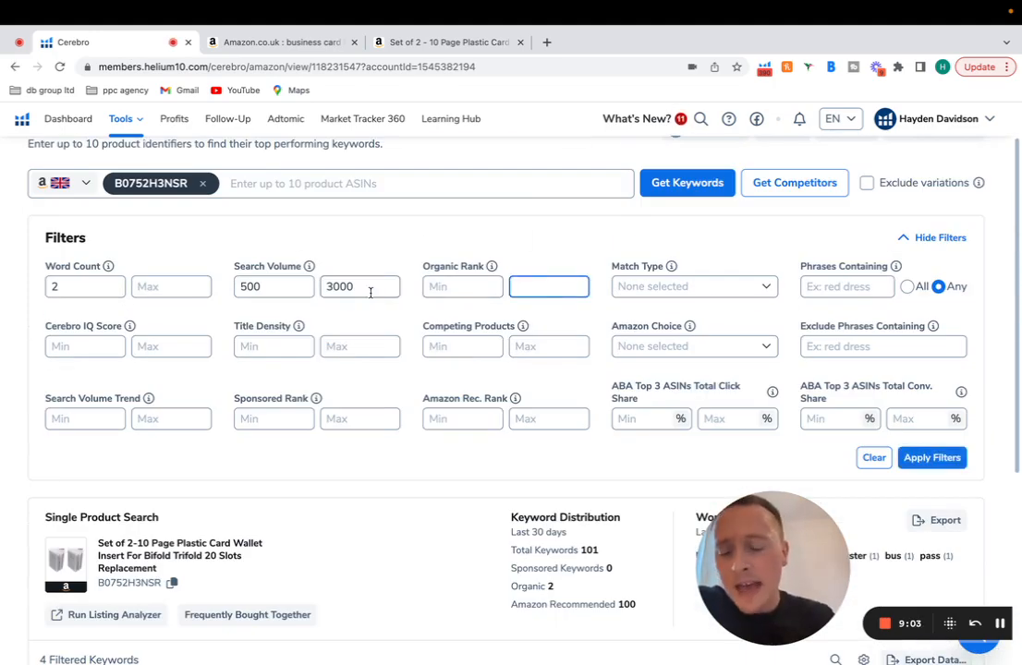
left_click(370, 292)
key("BackSpace")
key("BackSpace")
key("BackSpace")
key("BackSpace")
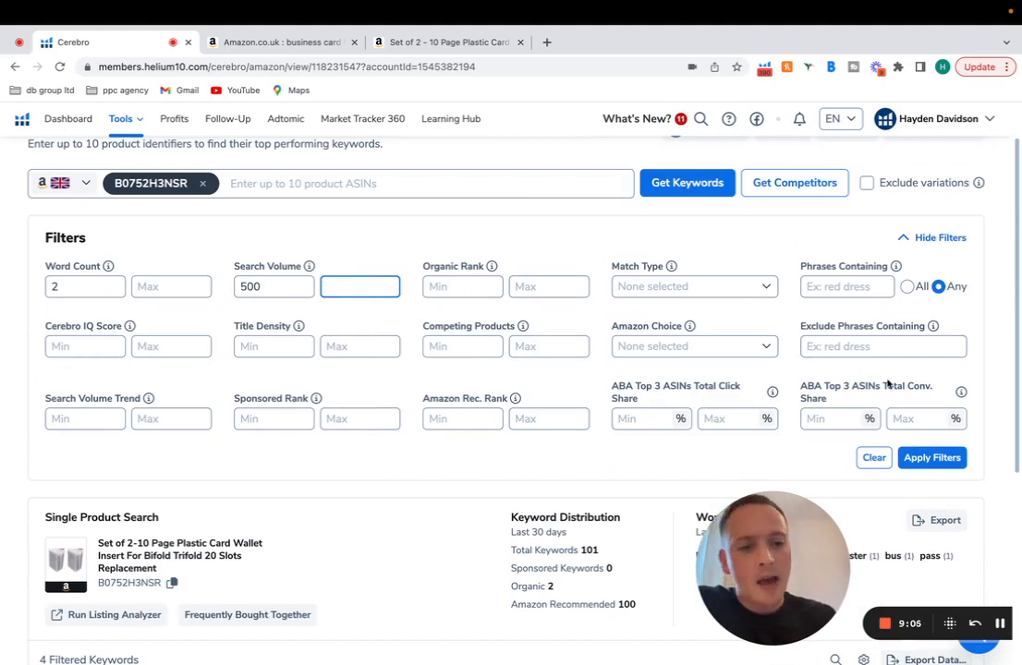
left_click(931, 458)
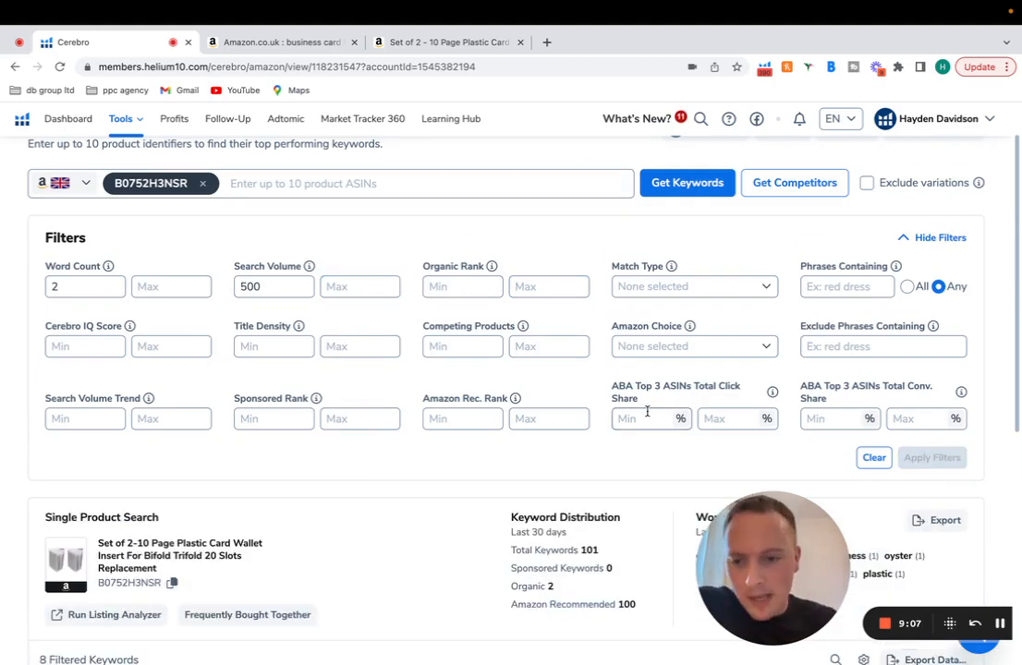
scroll(647, 414, "down", 5)
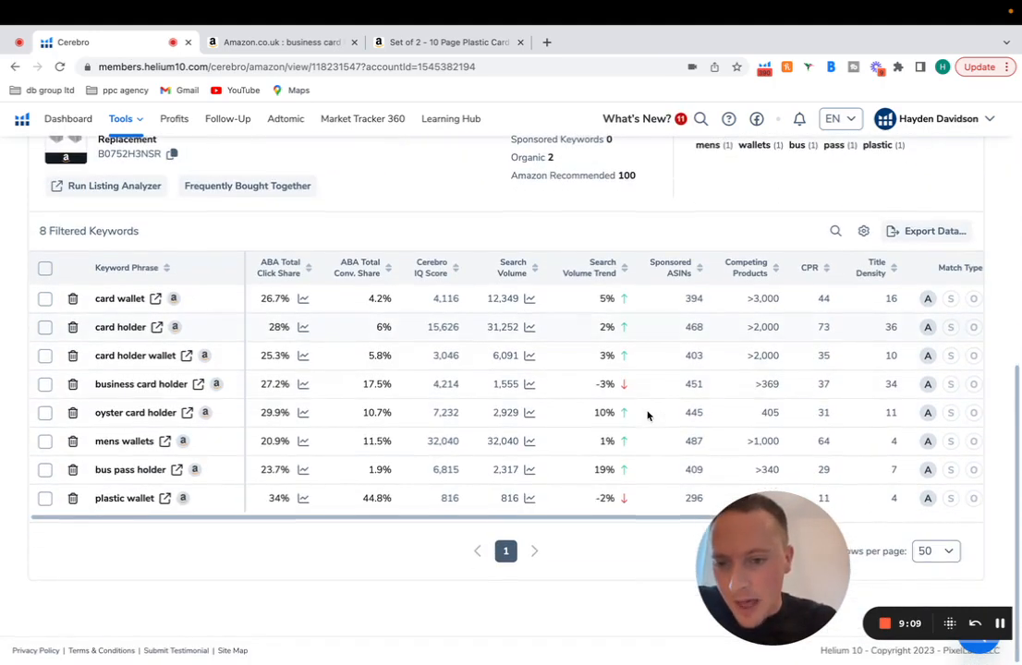
scroll(651, 321, "right", 5)
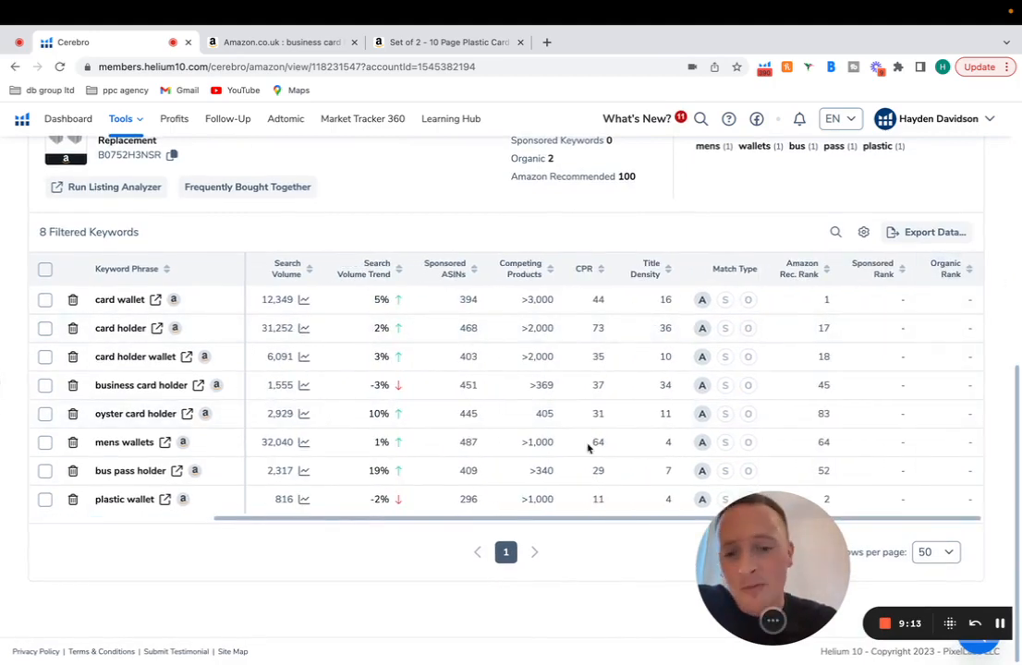
Step: Set the minimum word count to 1, apply the filters and review the resulting keyword list
scroll(478, 406, "up", 8)
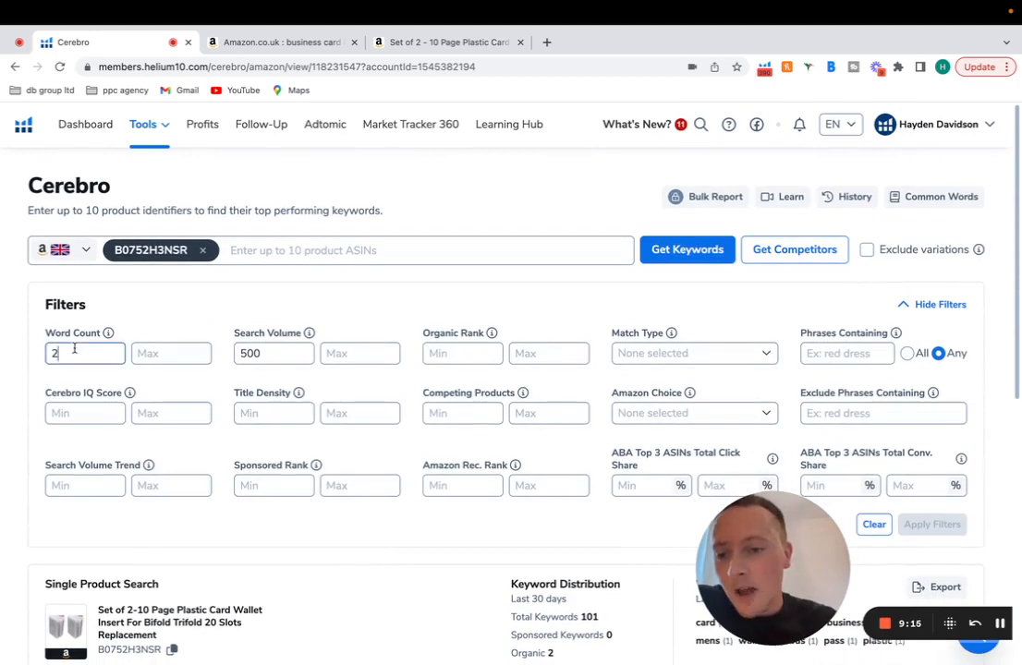
key("BackSpace")
type("1")
scroll(937, 307, "down", 2)
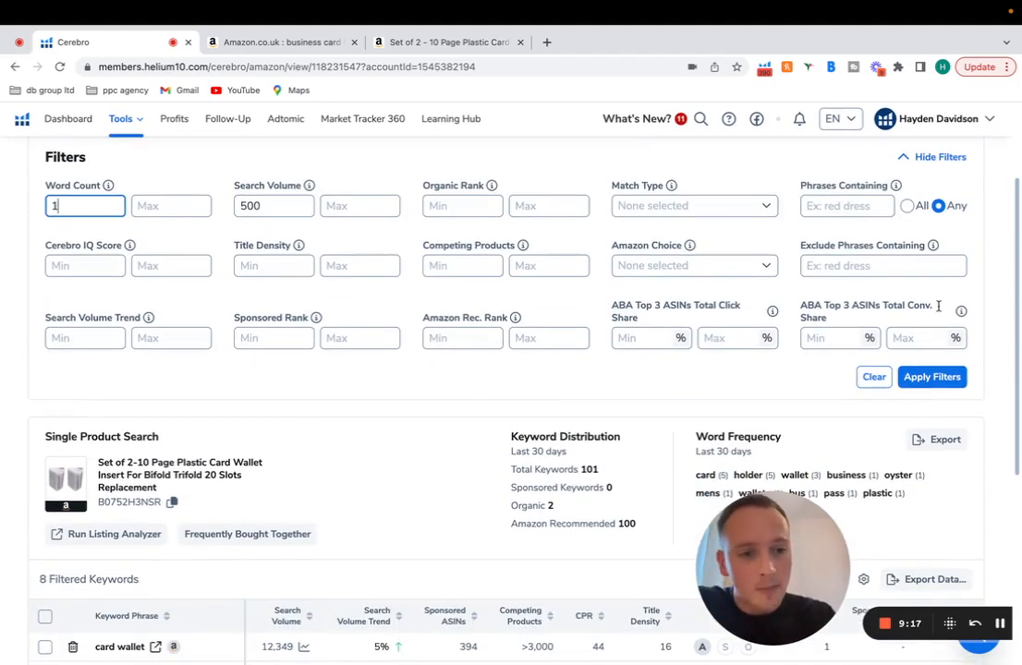
left_click(932, 377)
scroll(943, 373, "down", 1)
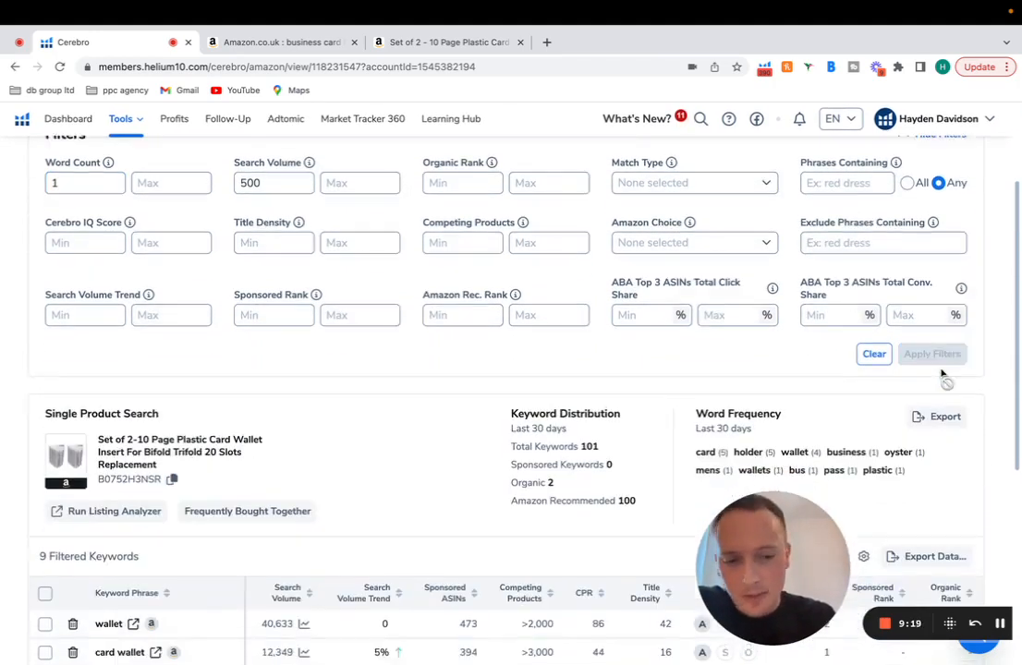
scroll(943, 372, "down", 4)
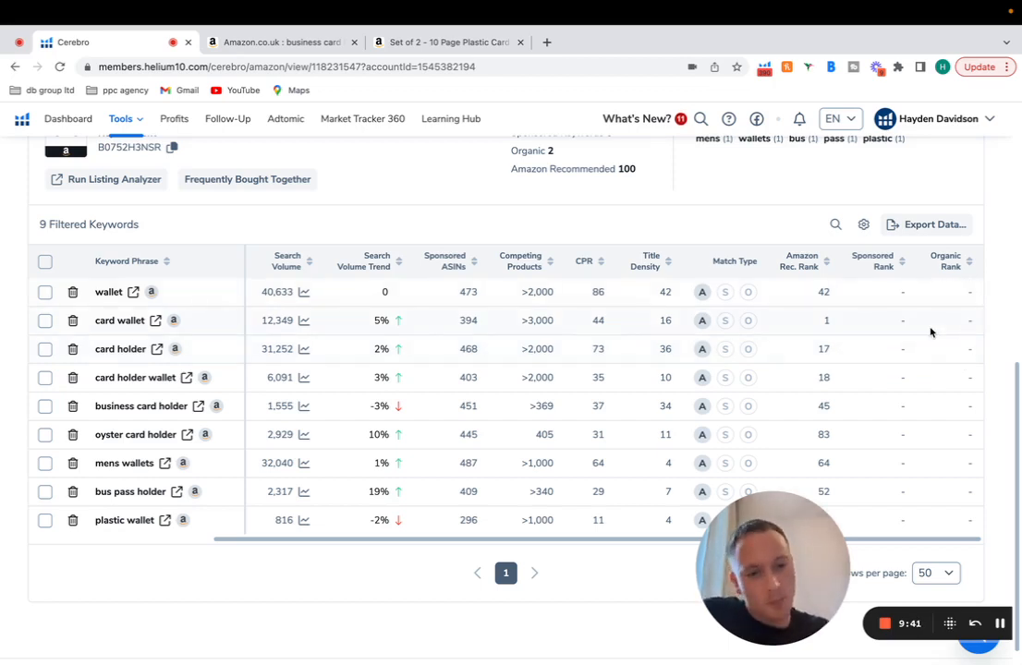
Step: Close the Cerebro page and the "business card holder" search results, keeping the card wallet listing open
scroll(379, 384, "up", 6)
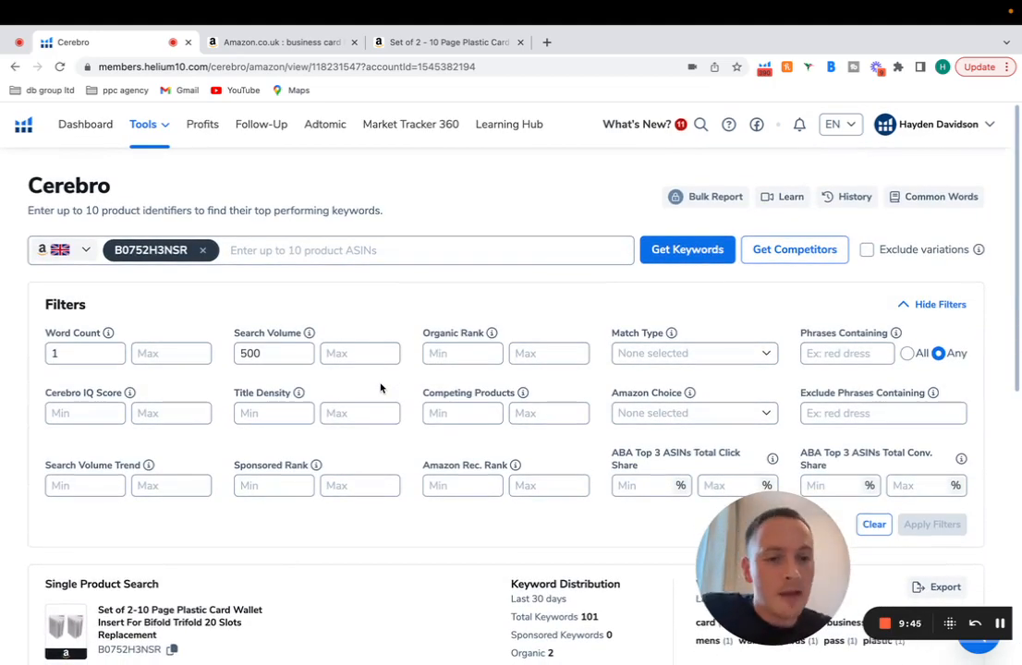
left_click(189, 43)
left_click(189, 42)
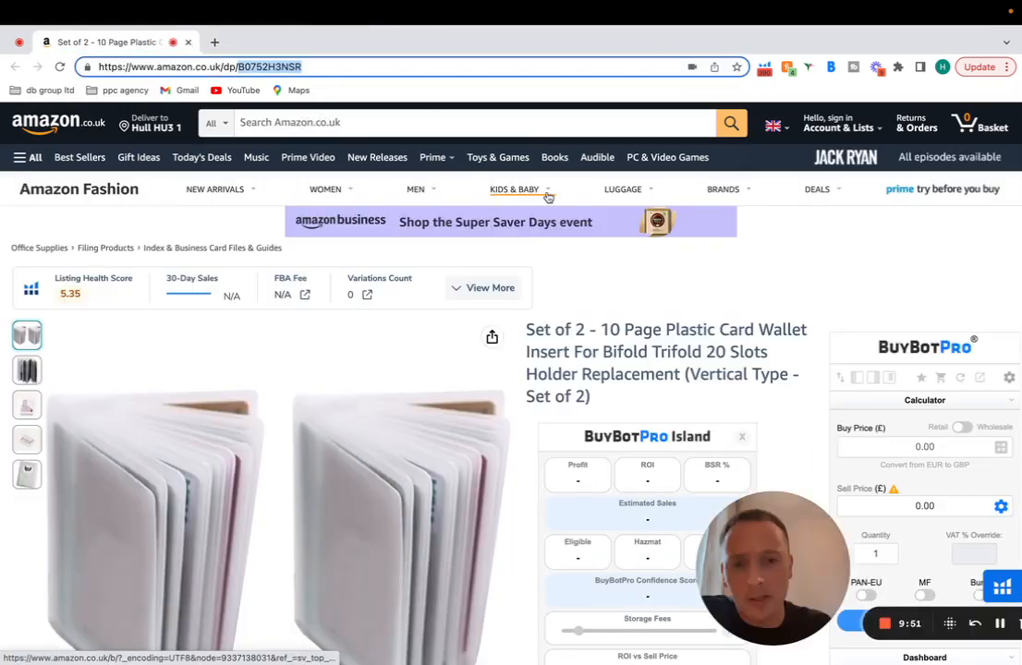
Step: Open helium10.com in a new tab, log in and open the Magnet keyword tool
mouse_move(548, 196)
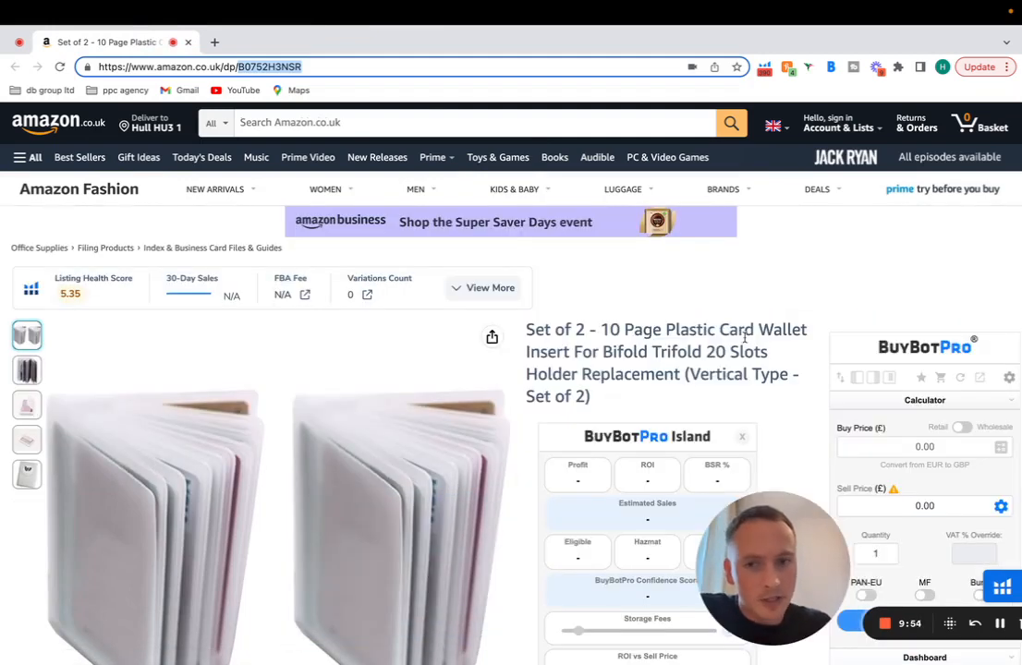
left_click(215, 41)
type("hel")
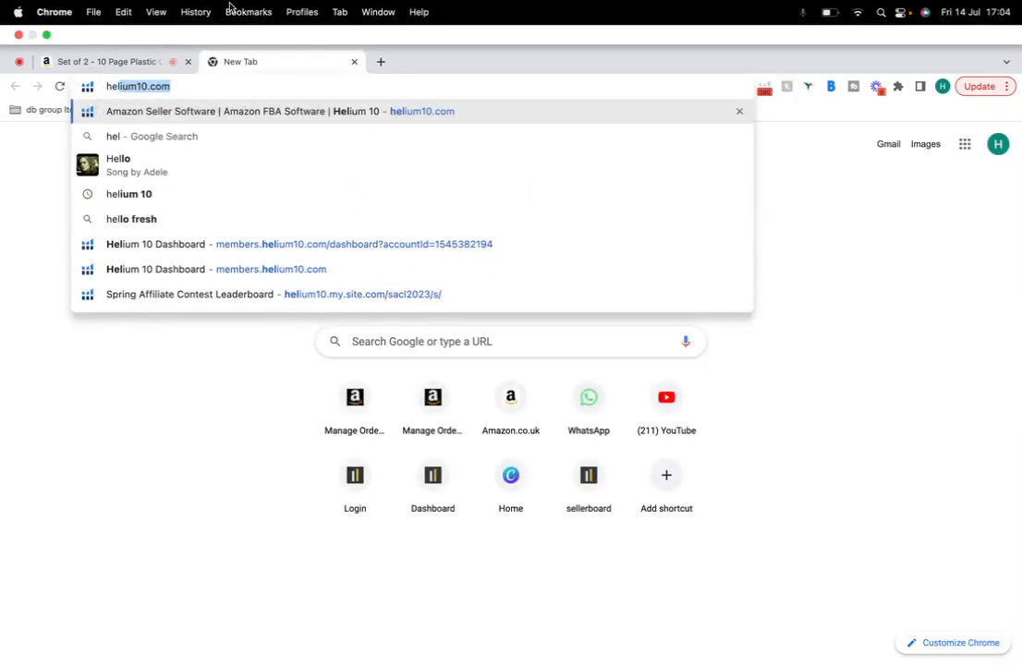
key("Return")
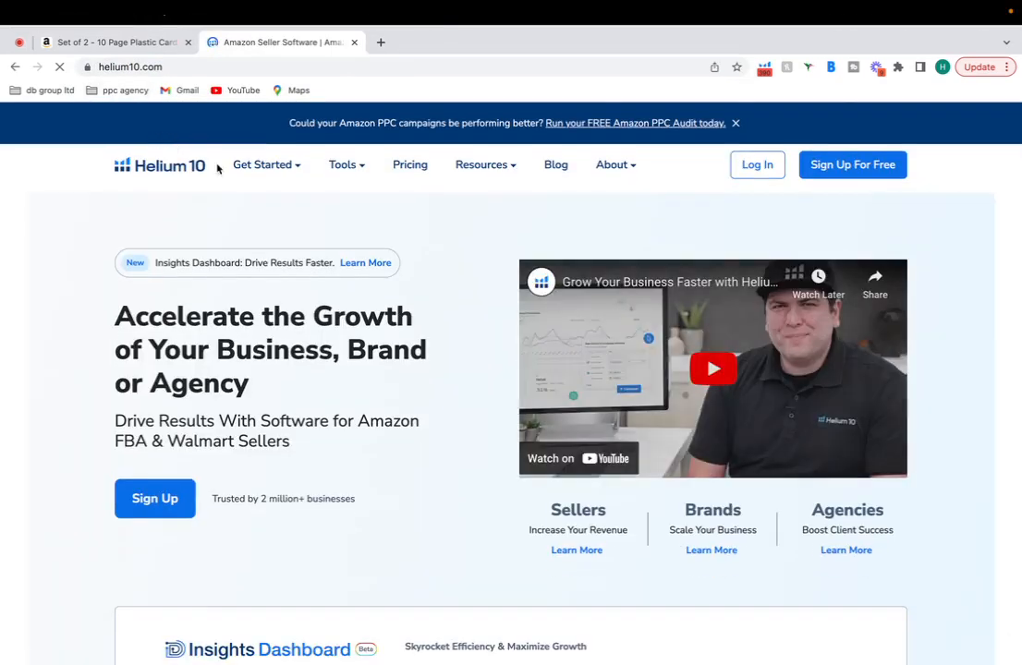
left_click(754, 164)
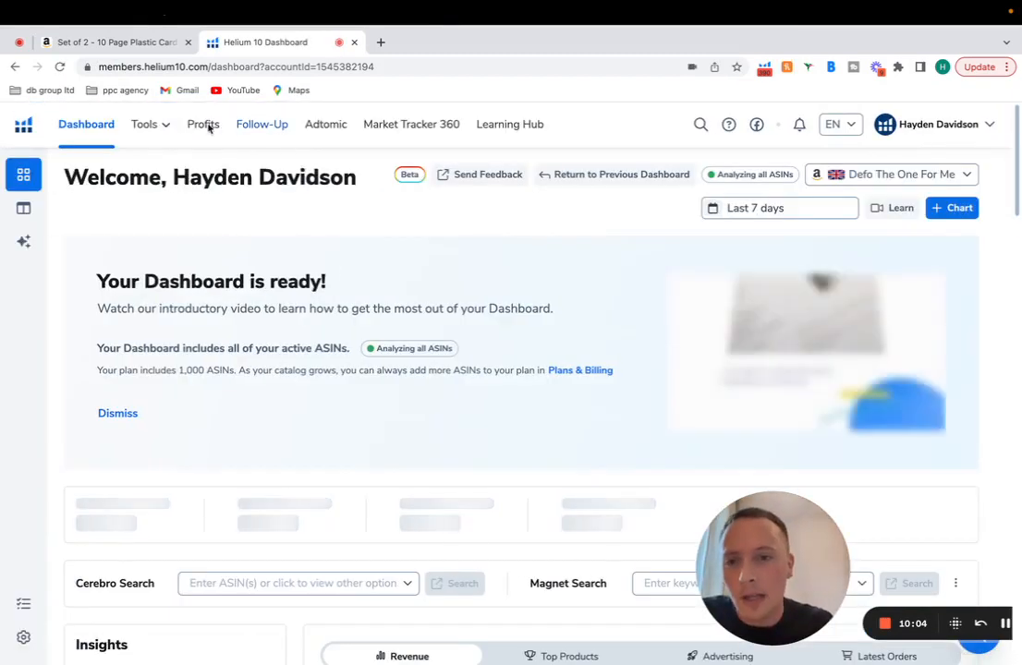
mouse_move(148, 124)
left_click(368, 429)
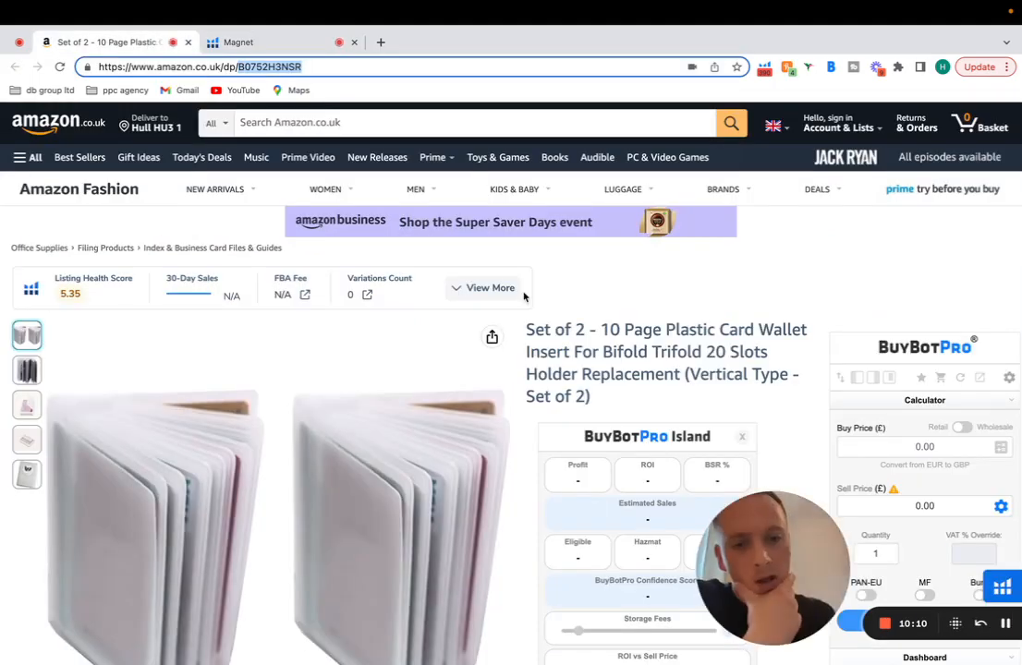
Step: Copy "Plastic Card Wallet" from the Amazon listing's title and enter it as the keyword in Magnet
left_click_drag(662, 330, 806, 331)
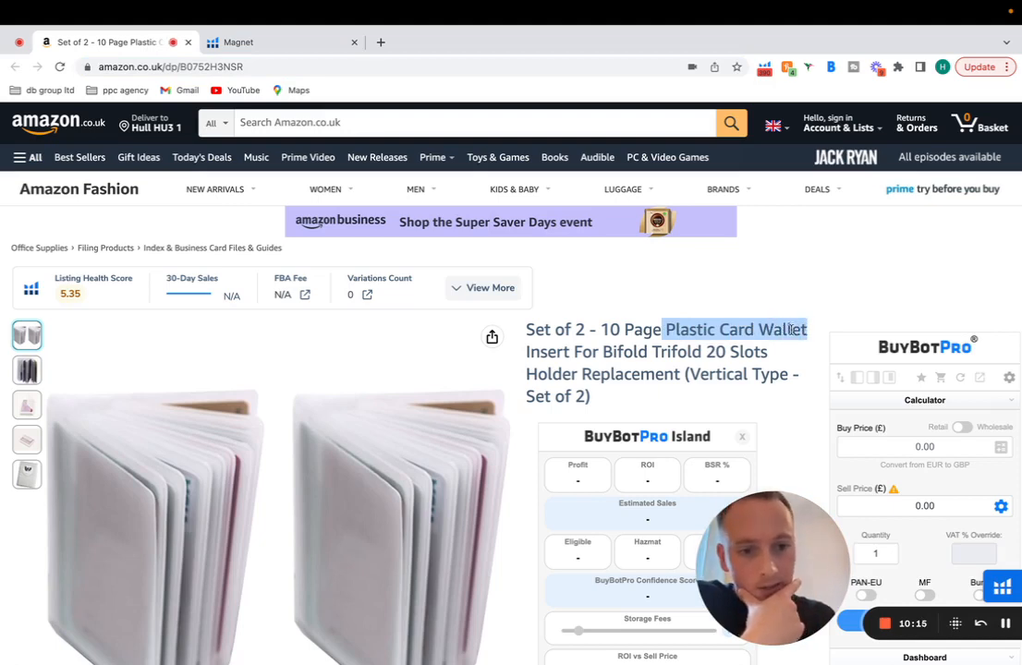
right_click(792, 329)
left_click(724, 359)
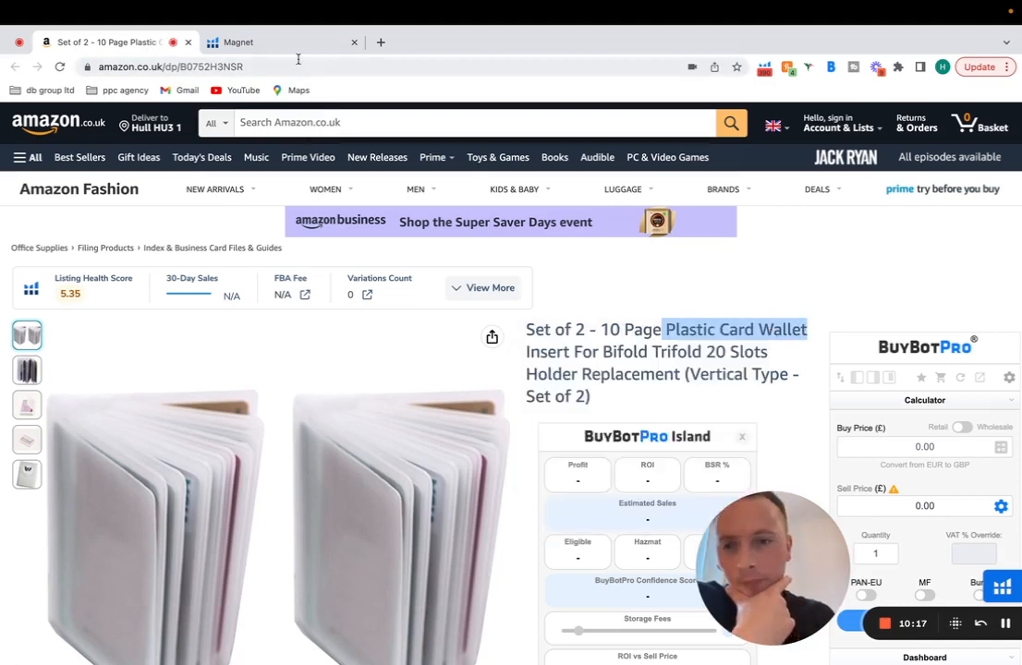
left_click(294, 43)
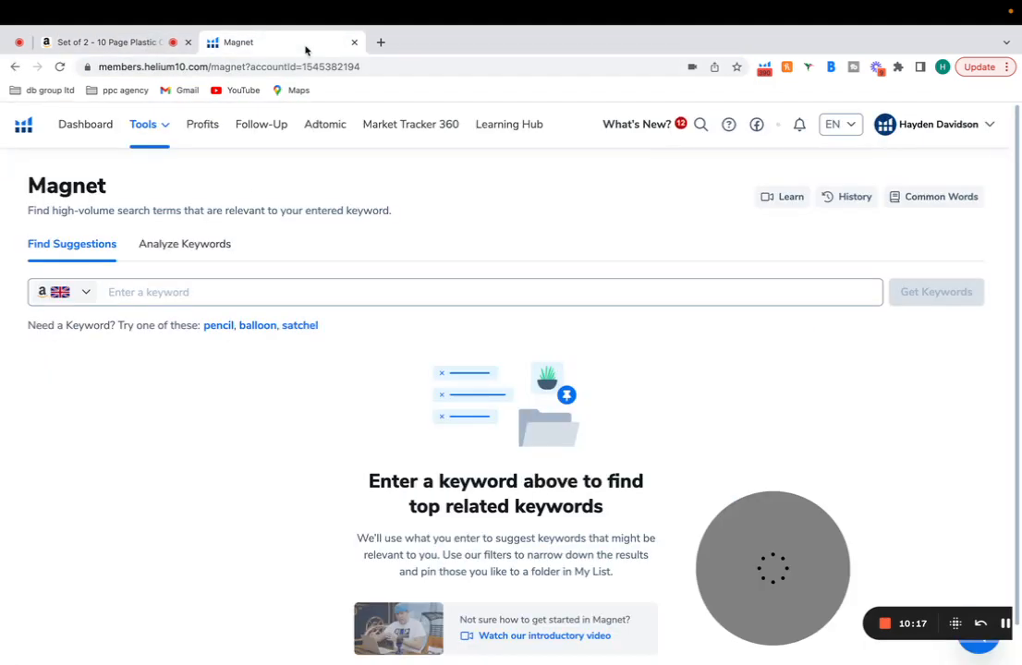
left_click(195, 295)
key("super+v")
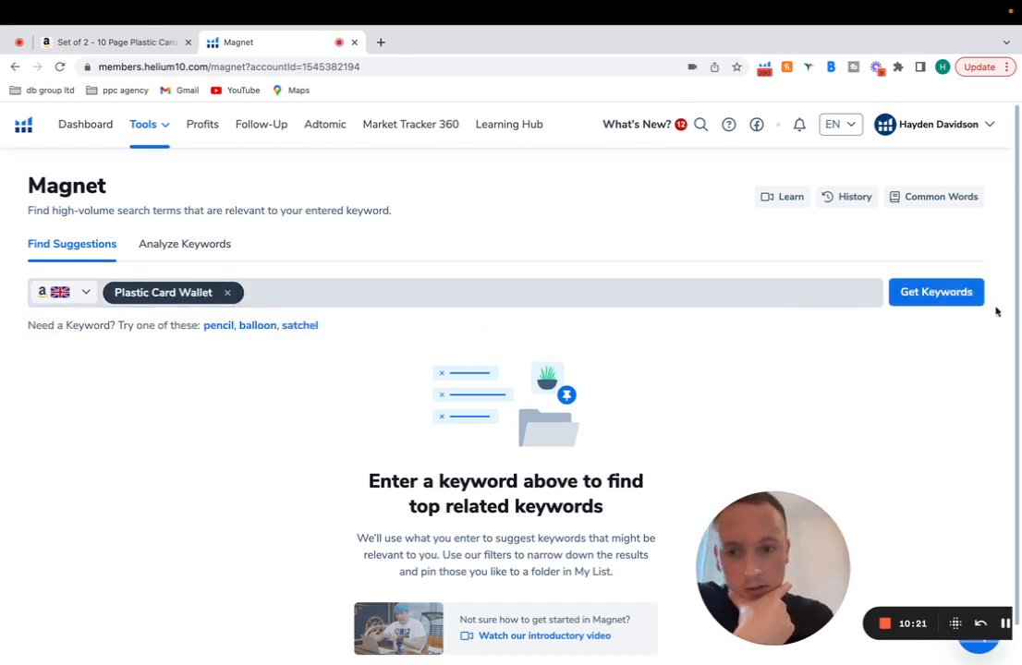
left_click(172, 247)
left_click(278, 289)
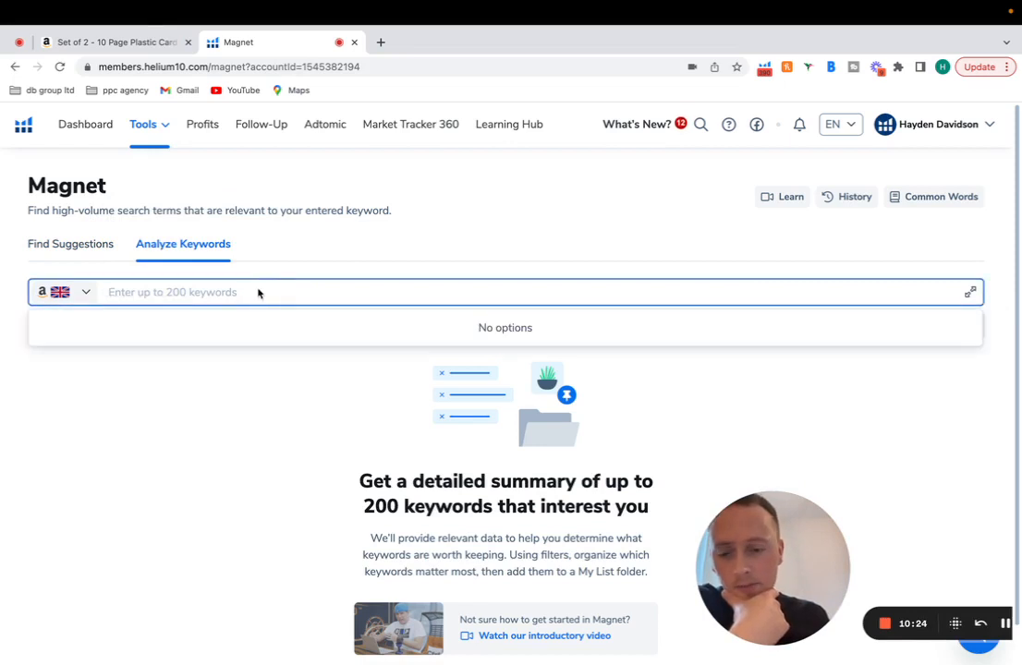
left_click(115, 248)
Step: Enter "Plastic Card Wallet" under Find Suggestions for the UK marketplace and get the related keywords
left_click(169, 292)
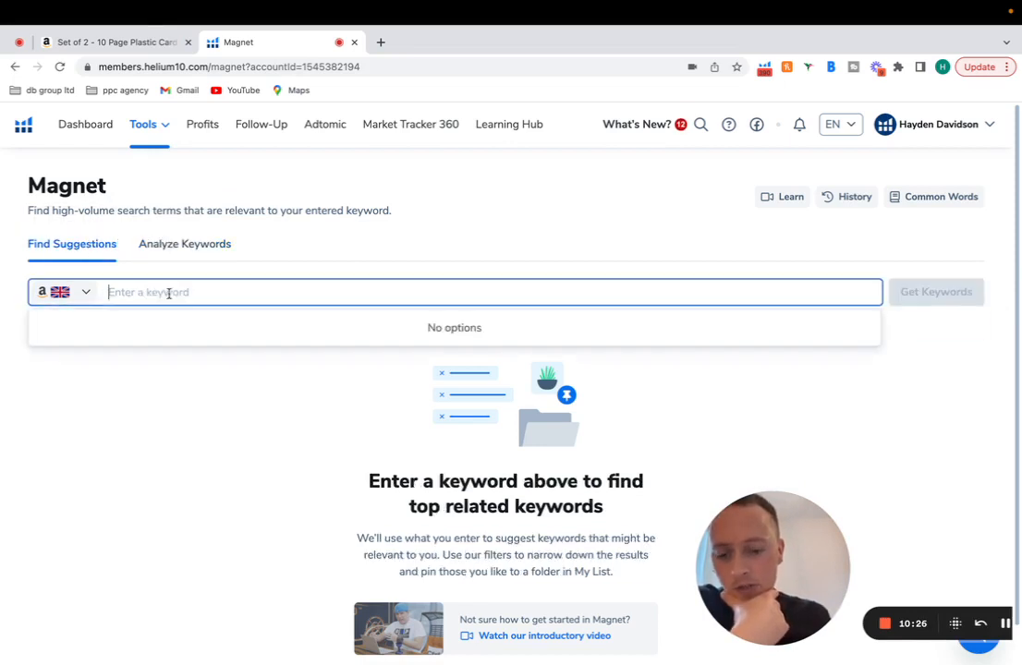
key("super+v")
left_click(956, 294)
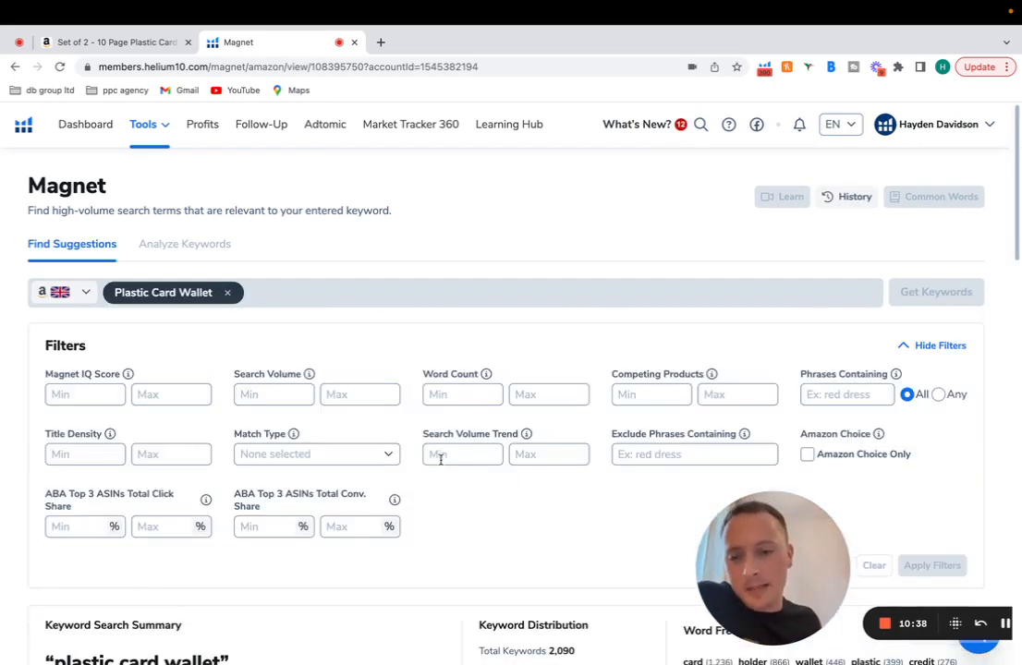
Step: Examine Magnet's keyword summary and the suggested keywords' search volume, search volume trend and competing products
scroll(441, 460, "down", 7)
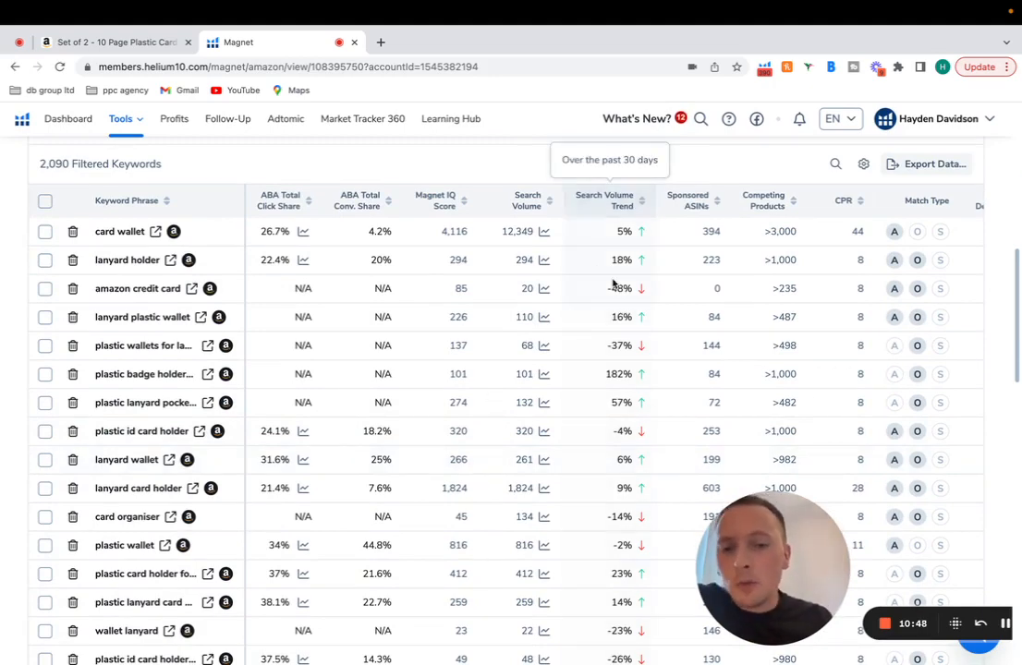
scroll(612, 284, "right", 1)
scroll(613, 284, "left", 1)
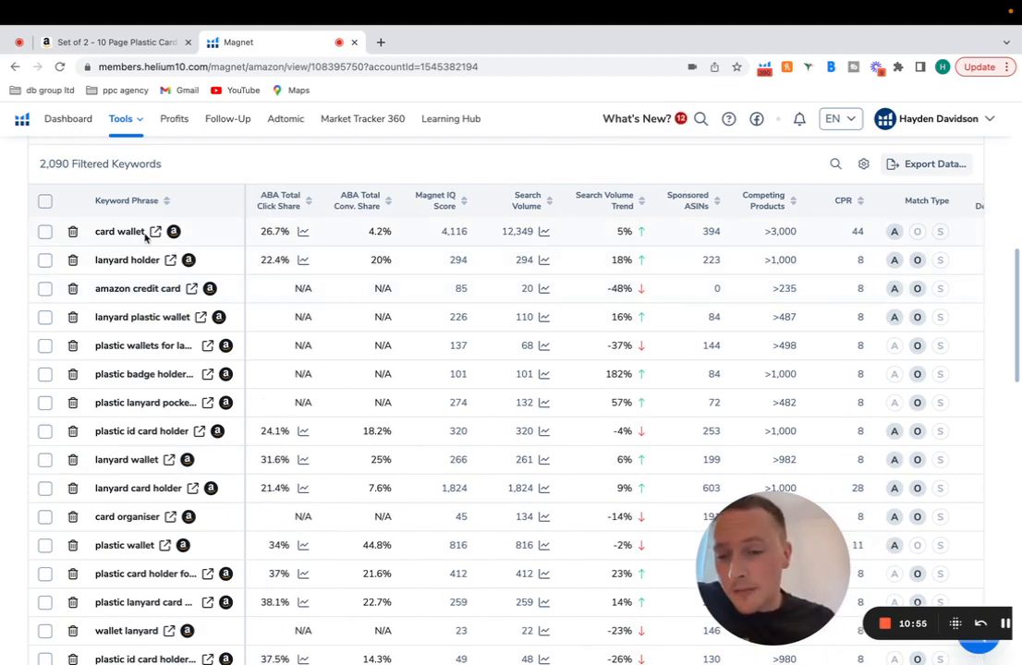
scroll(145, 239, "up", 6)
scroll(145, 239, "down", 3)
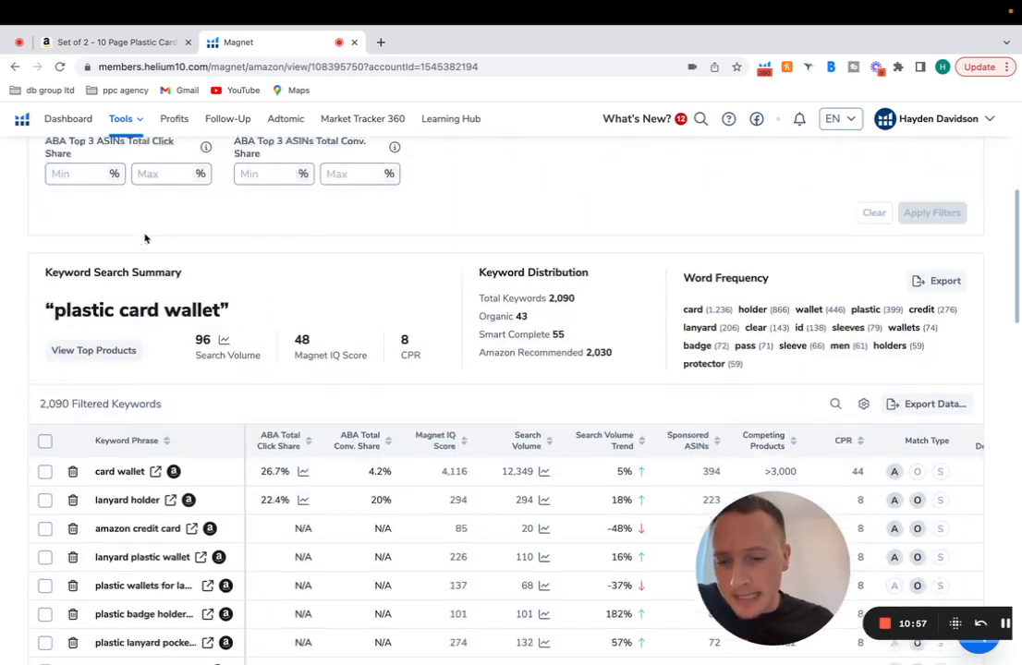
scroll(145, 238, "down", 2)
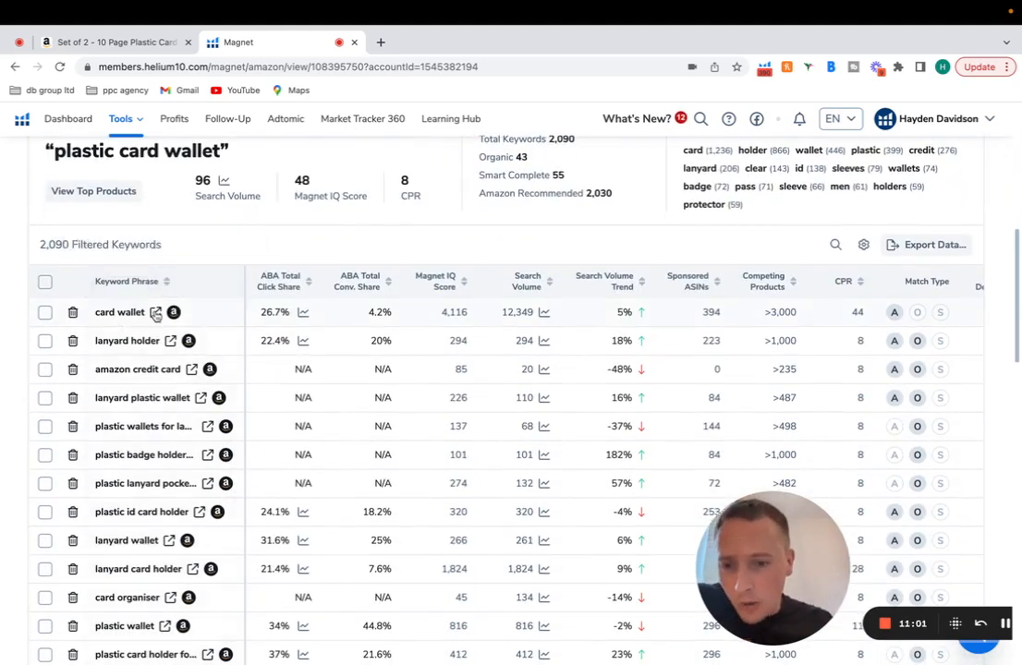
scroll(155, 314, "up", 5)
scroll(154, 311, "down", 2)
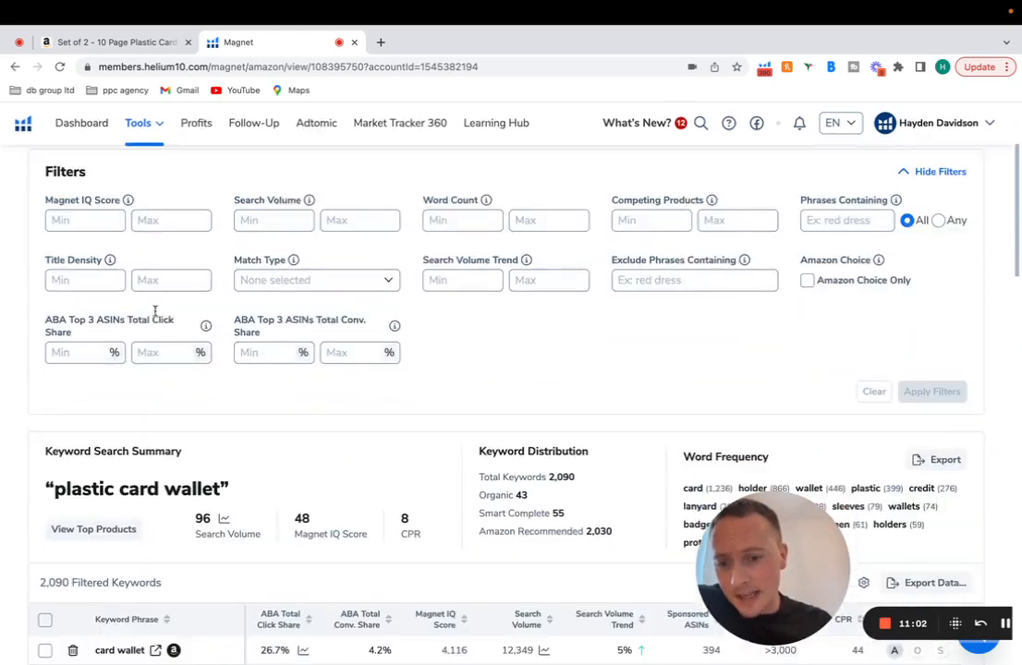
scroll(155, 311, "down", 4)
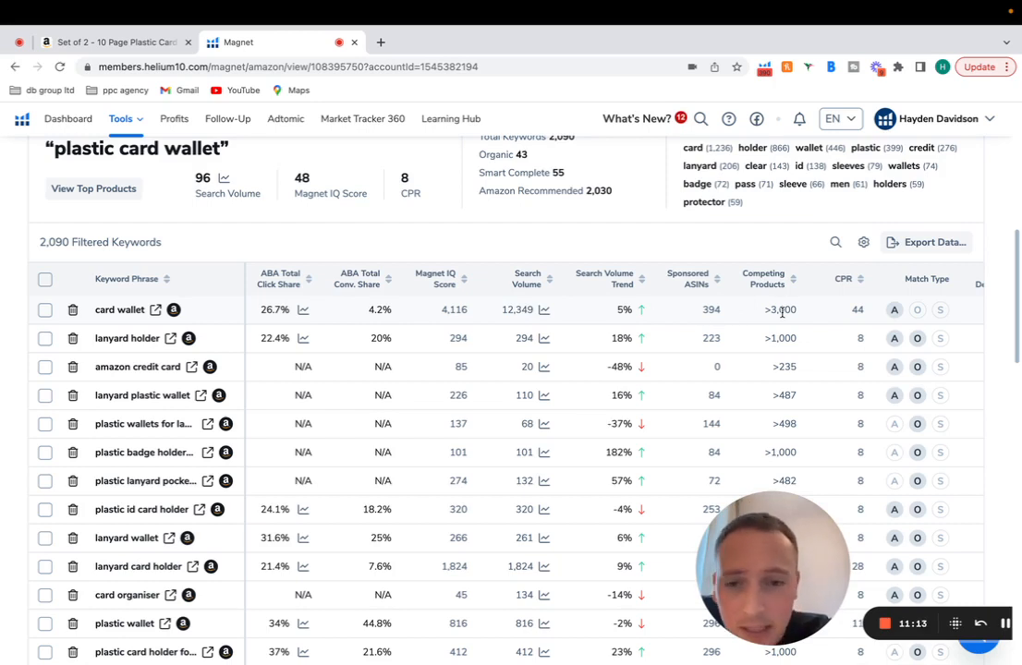
Step: Open the Amazon results for the suggested keyword "card wallet" and run Xray product research on them
left_click(156, 311)
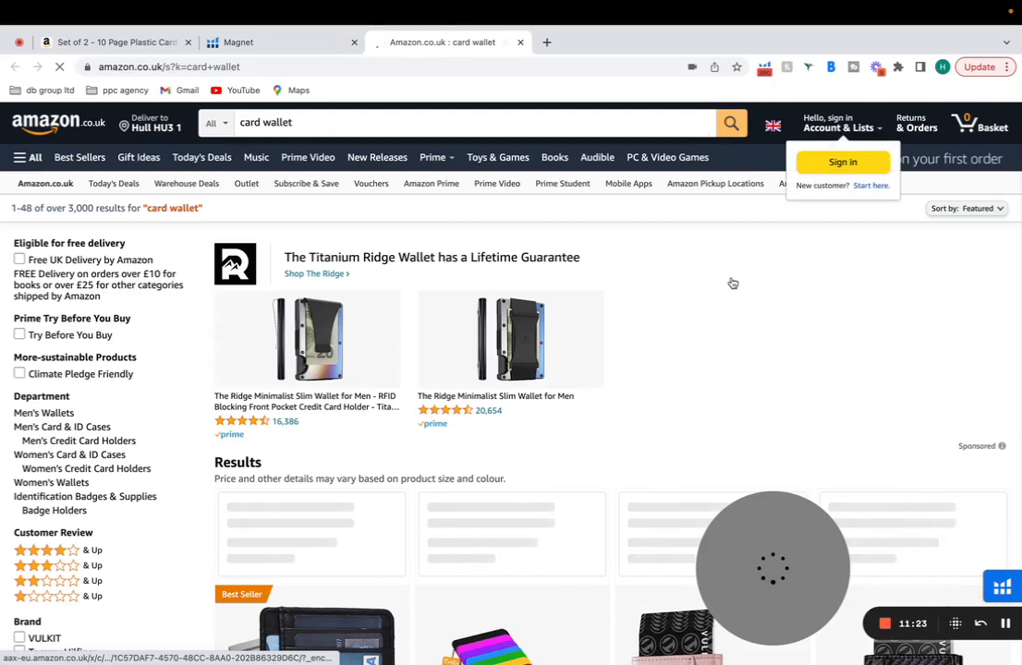
left_click(764, 69)
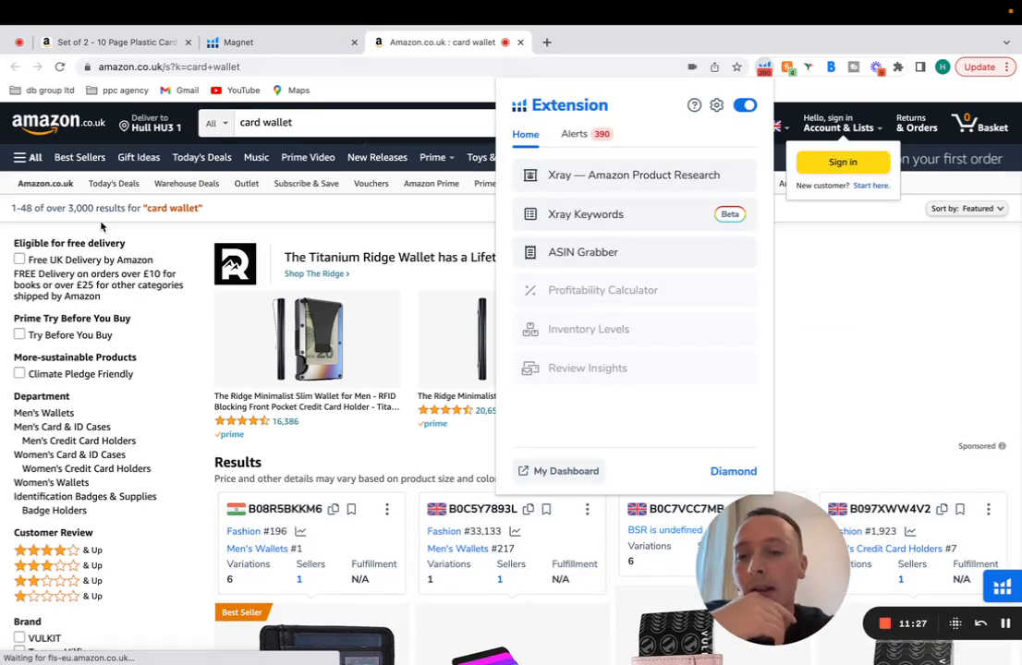
left_click(692, 170)
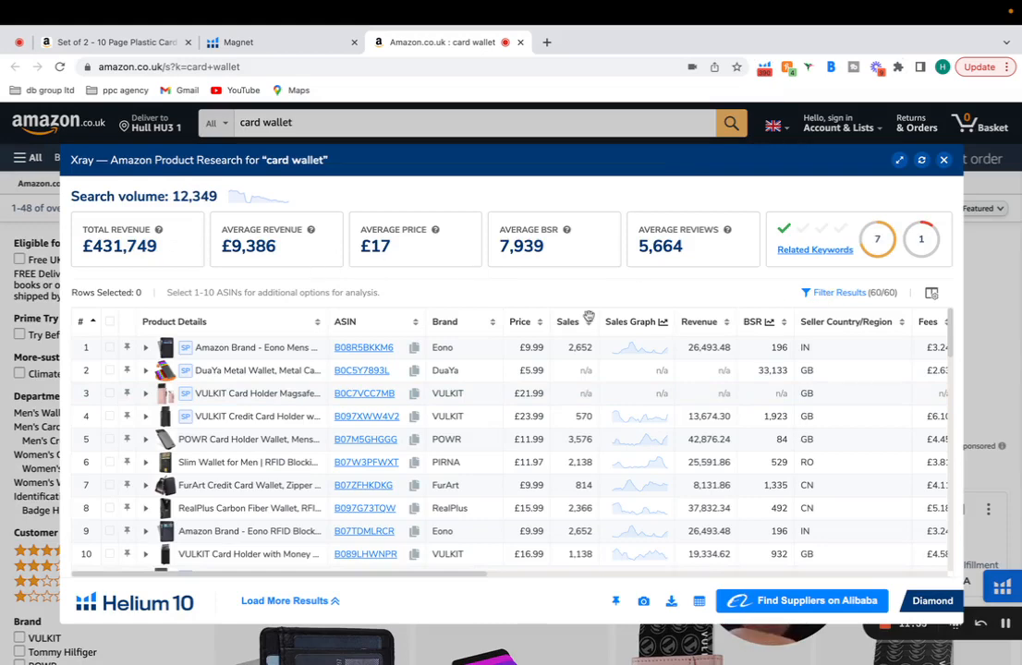
Step: Filter the Xray results to hide sponsored products
left_click(852, 292)
left_click(385, 534)
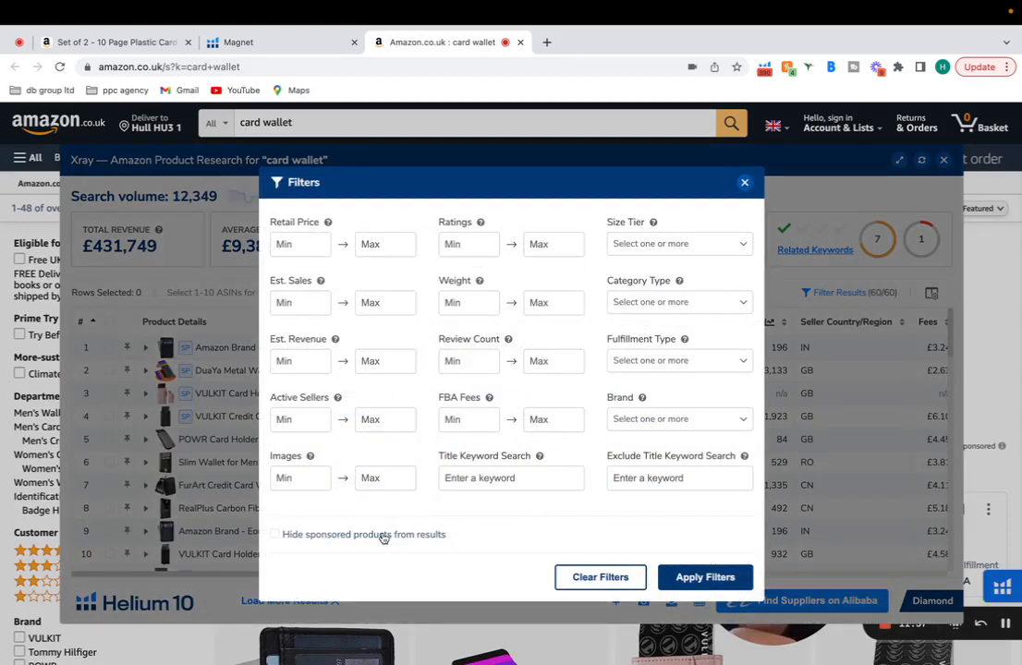
left_click(690, 578)
Step: Examine the non-sponsored card wallets' price, sales, revenue, ratings, review count and review velocity in Xray, and close it
scroll(695, 568, "down", 2)
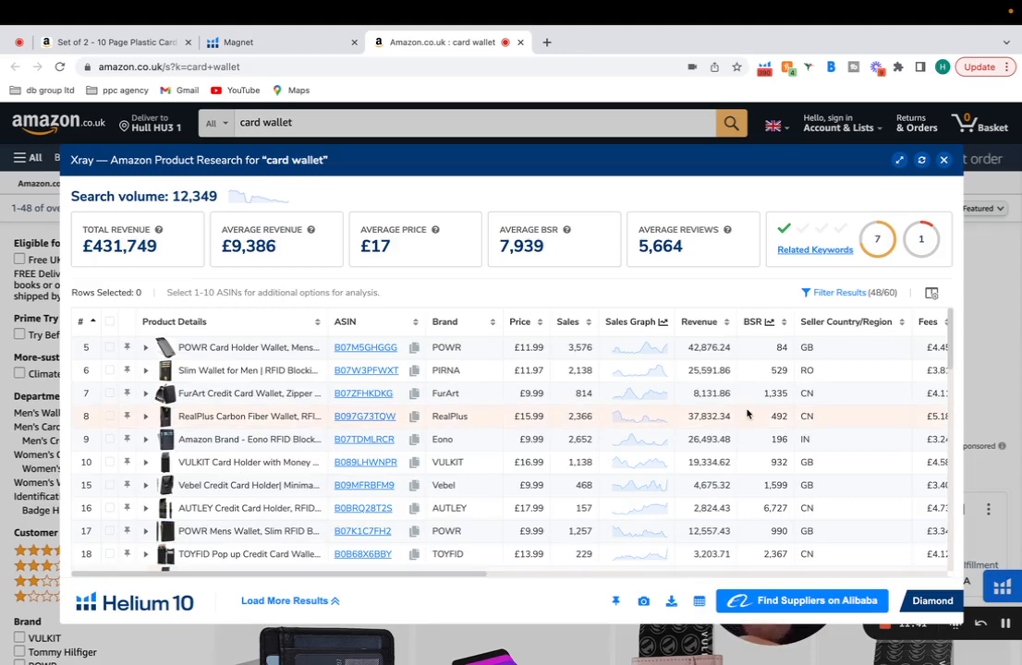
scroll(632, 380, "right", 5)
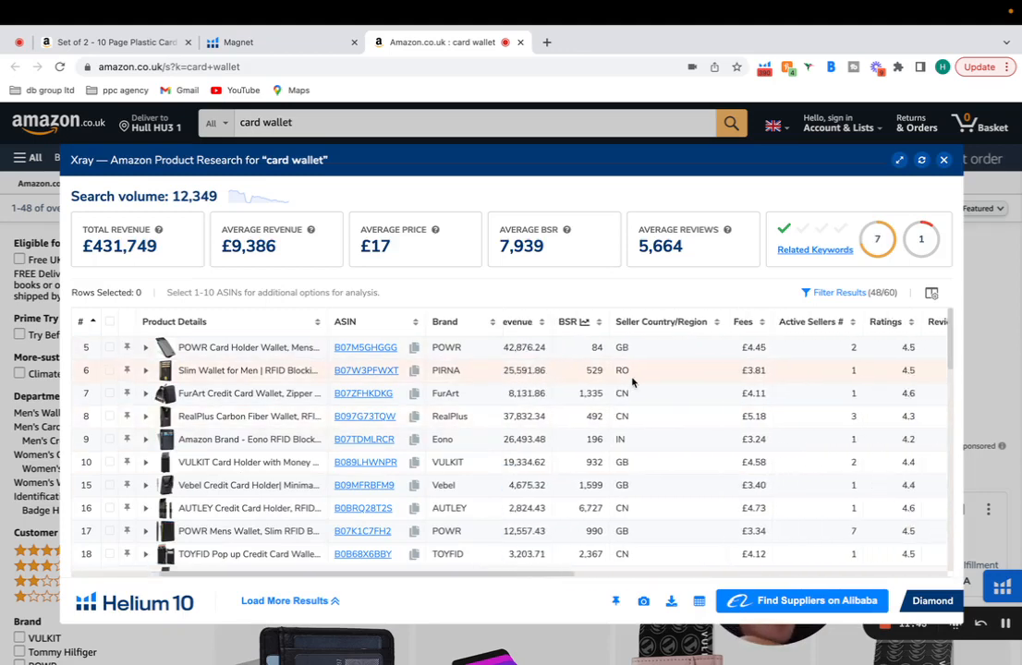
scroll(632, 380, "right", 5)
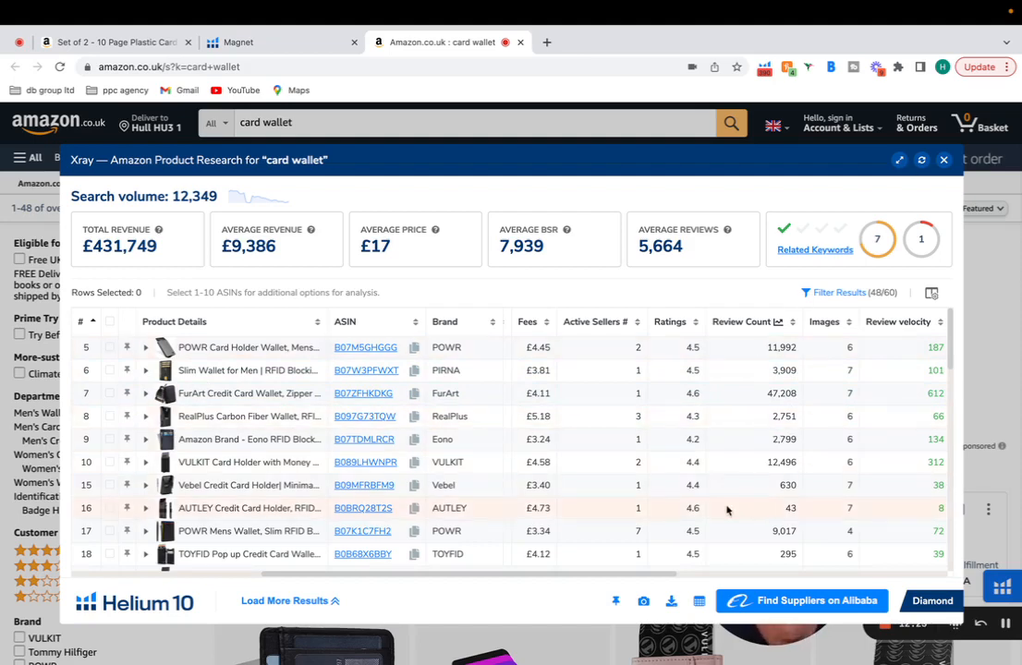
scroll(726, 511, "left", 5)
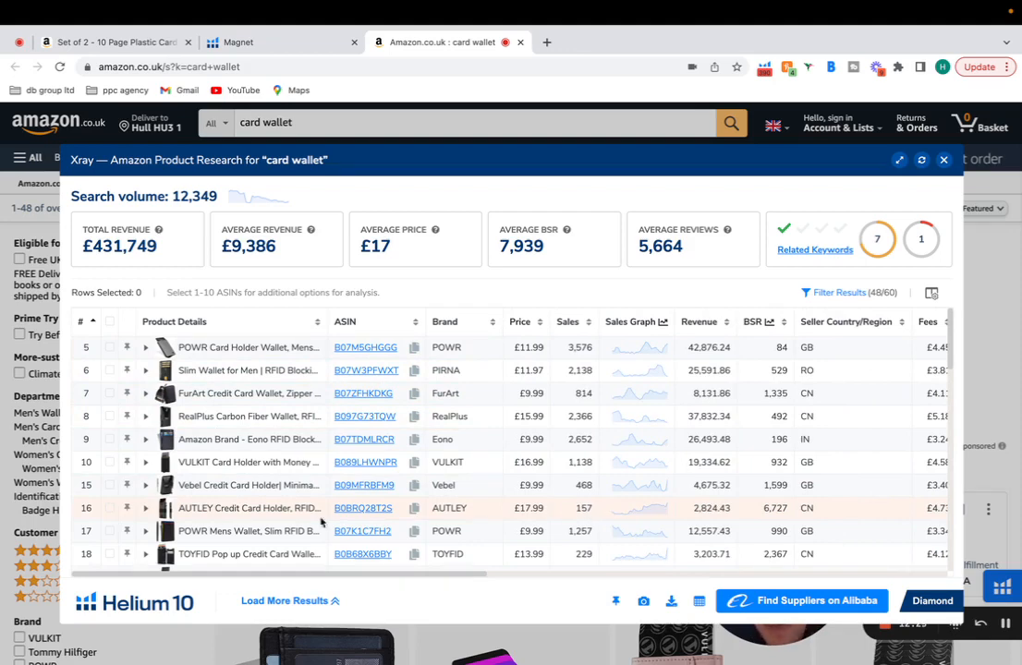
mouse_move(366, 511)
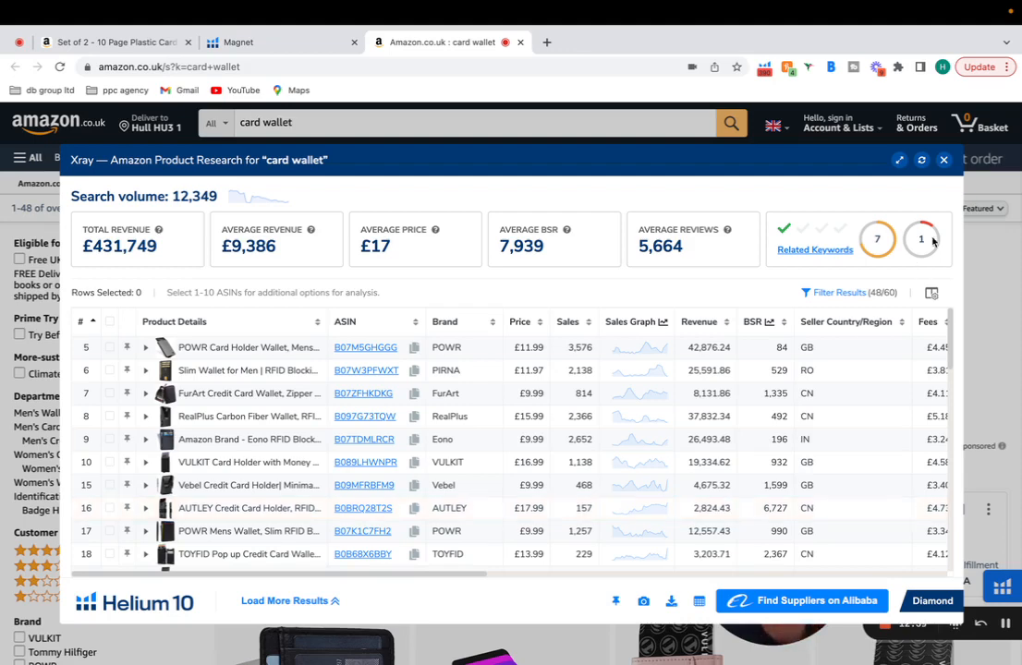
left_click(943, 159)
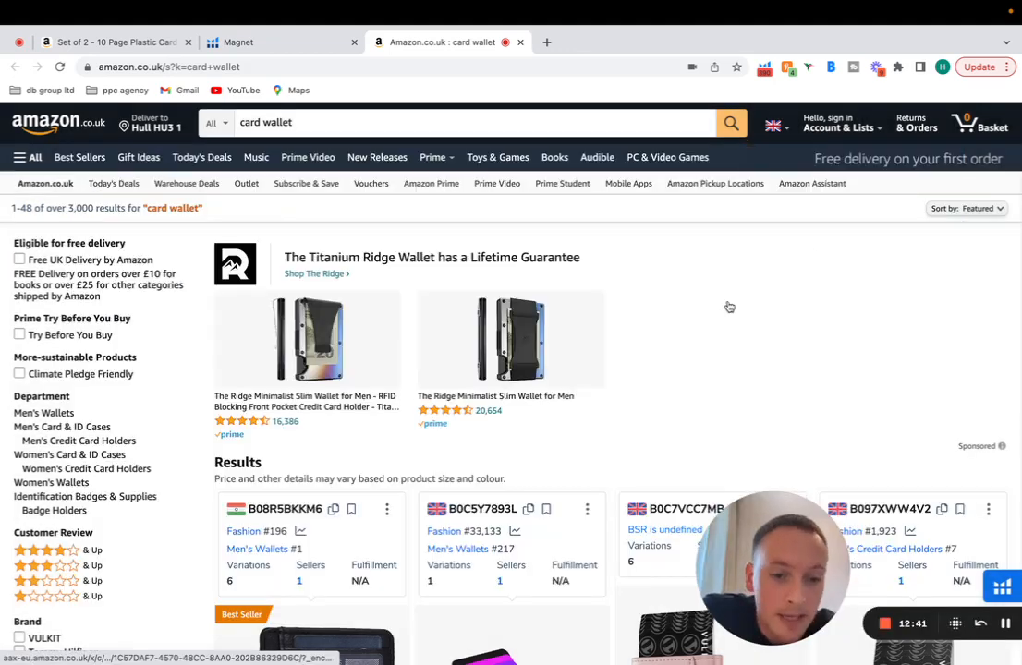
left_click_drag(768, 528, 564, 498)
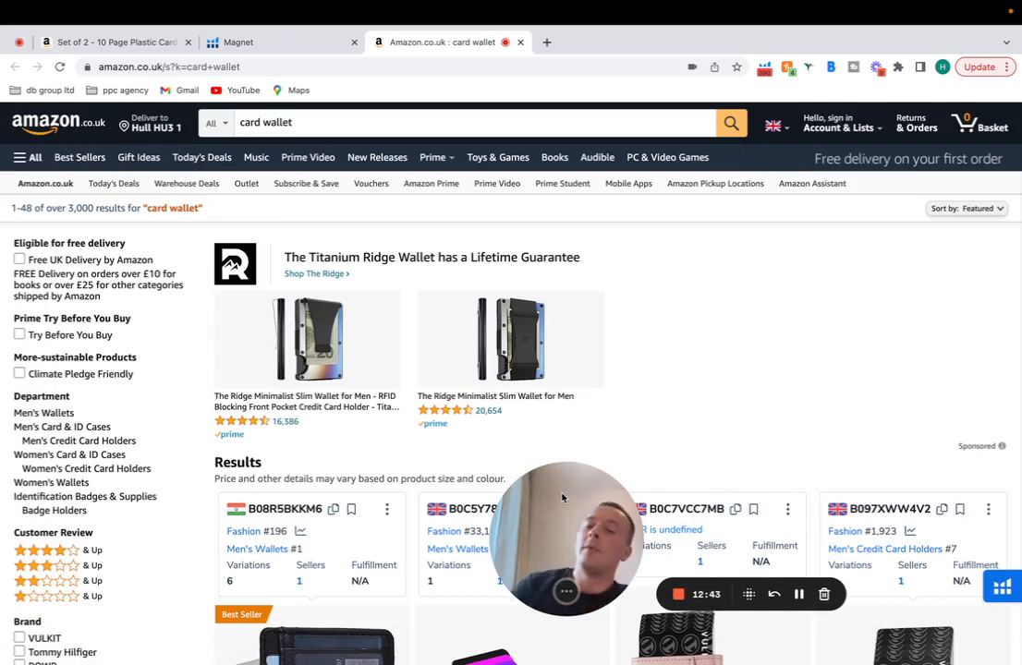